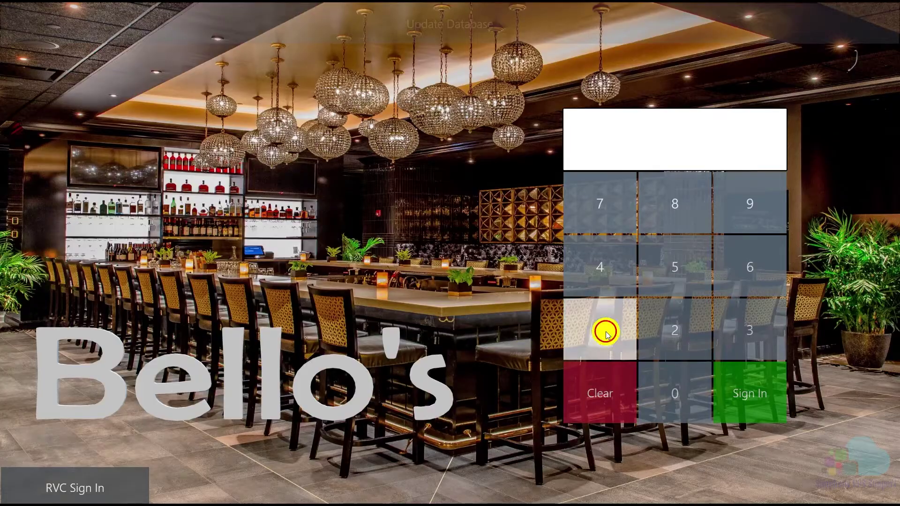
- Sign in and begin a fast transaction check for 2 guests
{"action": "left_click", "coordinate": [741, 389]}
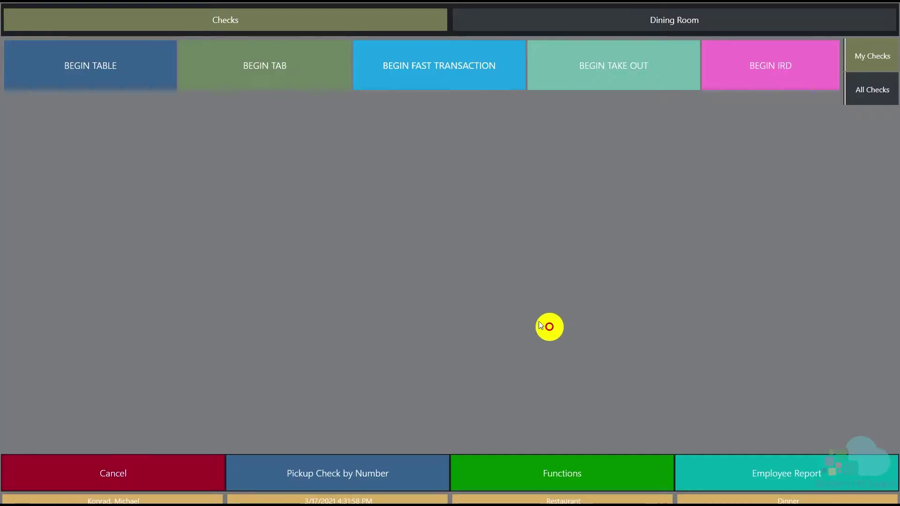
{"action": "left_click", "coordinate": [448, 81]}
{"action": "left_click", "coordinate": [439, 284]}
{"action": "left_click", "coordinate": [442, 347]}
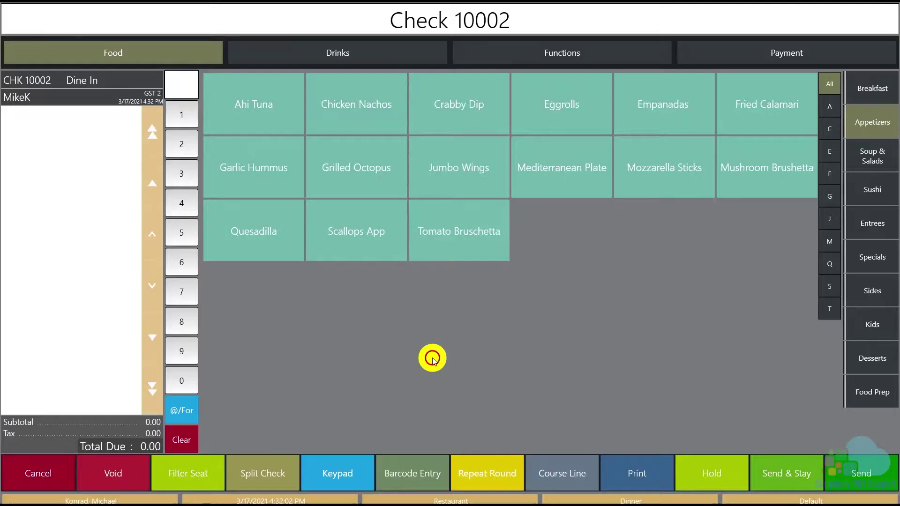
- Ring Ahi Tuna on seat 1 and Chicken Nachos on seat 2
{"action": "left_click", "coordinate": [266, 109]}
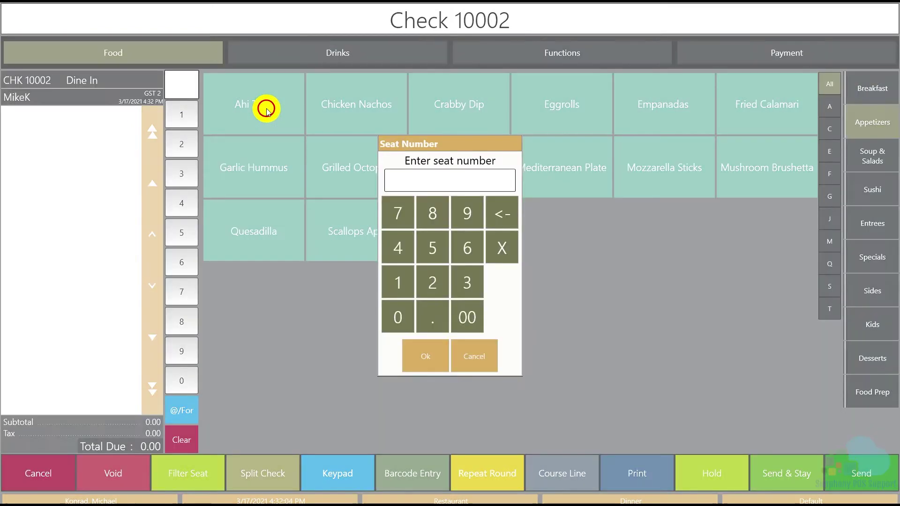
{"action": "left_click", "coordinate": [394, 290]}
{"action": "left_click", "coordinate": [426, 352]}
{"action": "left_click", "coordinate": [364, 121]}
{"action": "left_click", "coordinate": [431, 283]}
{"action": "left_click", "coordinate": [427, 354]}
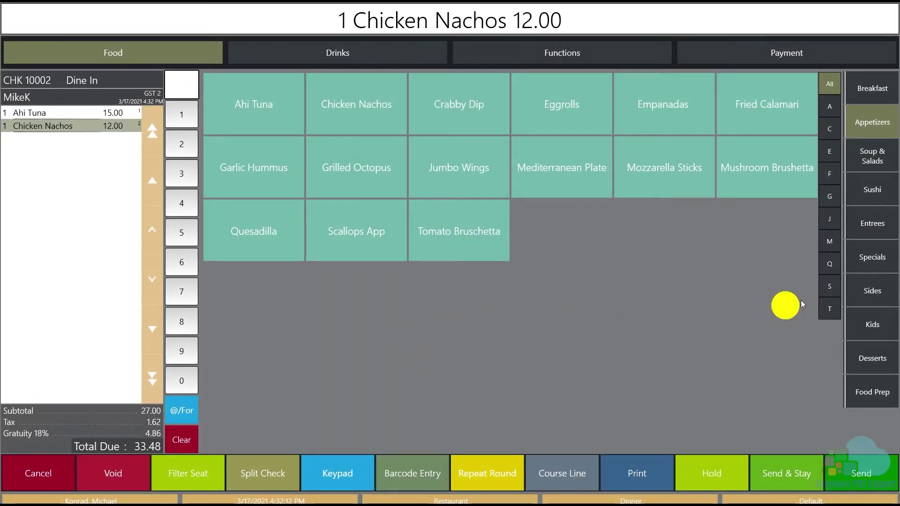
- From Entrees, ring Beef Sliders on seat 1 and Scallops Entree on seat 2
{"action": "left_click", "coordinate": [869, 226]}
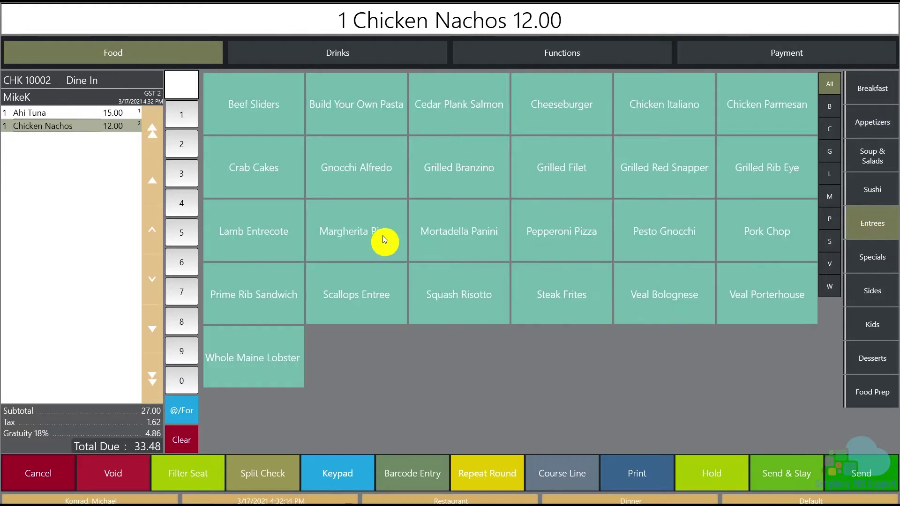
{"action": "left_click", "coordinate": [274, 126]}
{"action": "left_click", "coordinate": [402, 286]}
{"action": "left_click", "coordinate": [425, 357]}
{"action": "left_click", "coordinate": [374, 305]}
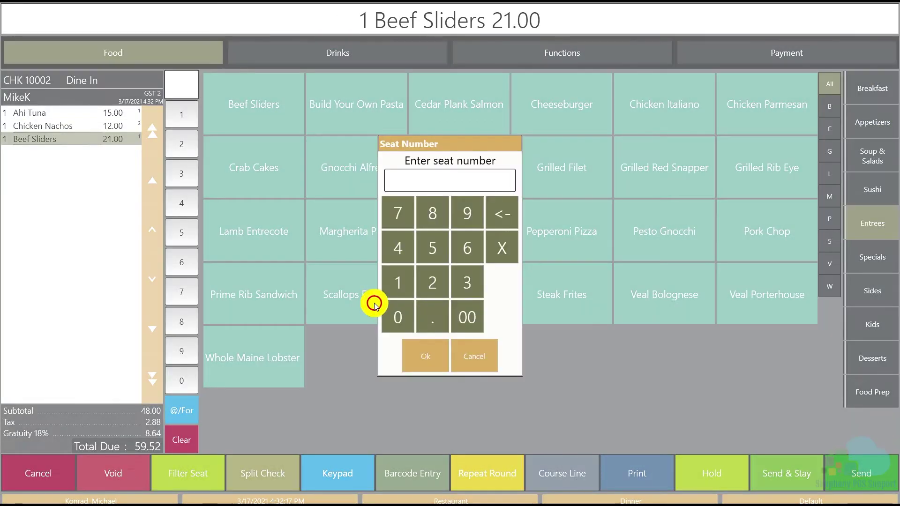
{"action": "left_click", "coordinate": [430, 287]}
{"action": "left_click", "coordinate": [426, 354]}
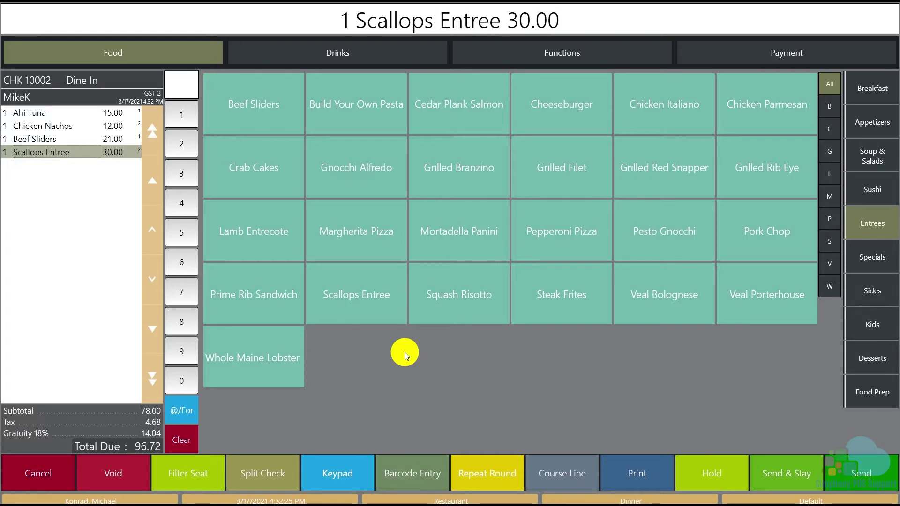
{"action": "left_click", "coordinate": [61, 139]}
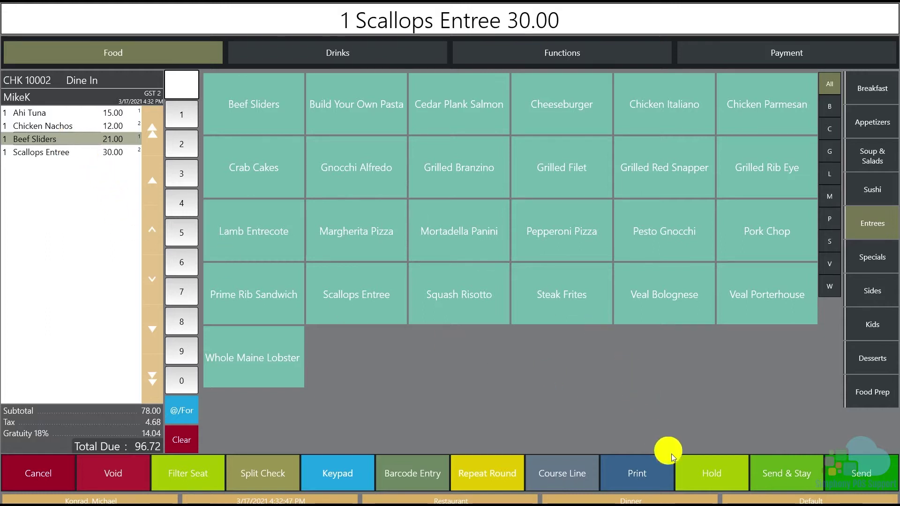
- Put Beef Sliders and Scallops Entree on hold and send check 10002
{"action": "left_click", "coordinate": [720, 479]}
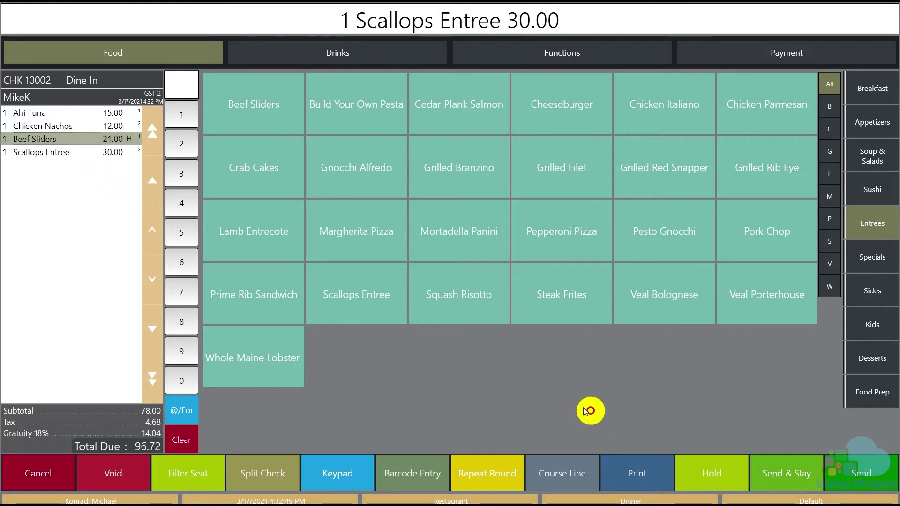
{"action": "left_click", "coordinate": [65, 157]}
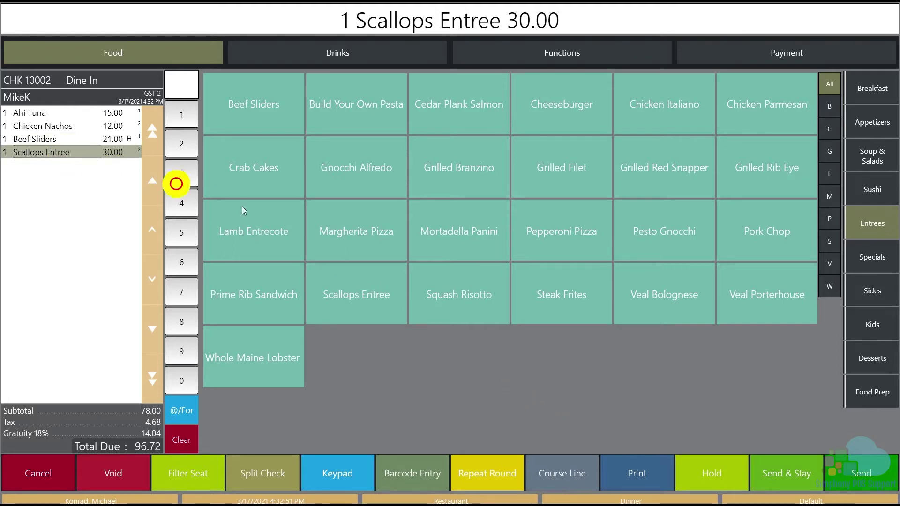
{"action": "left_click", "coordinate": [712, 472]}
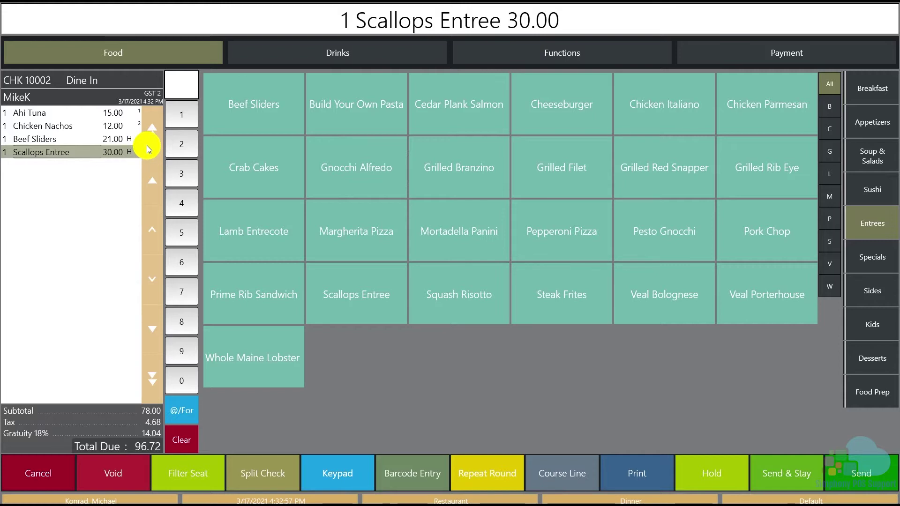
{"action": "left_click", "coordinate": [874, 478]}
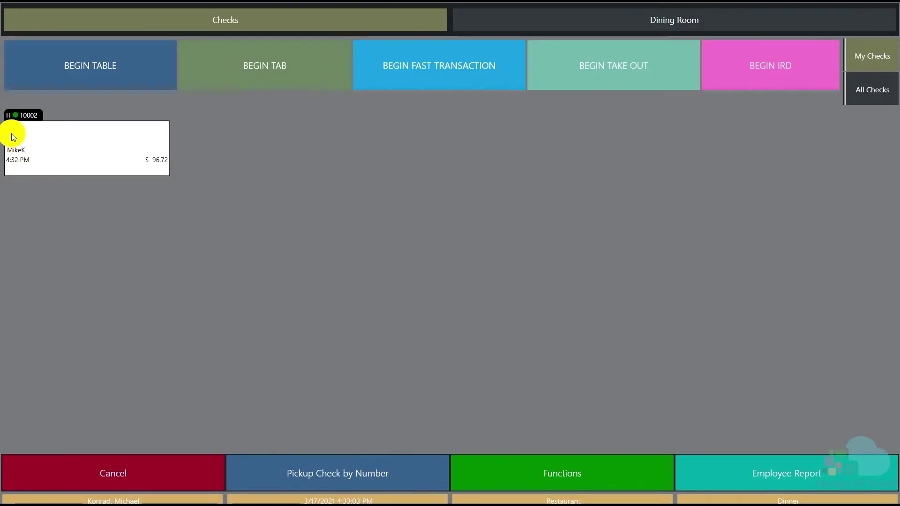
- Reopen check 10002, release the holds on both entrees, and send it
{"action": "left_click", "coordinate": [89, 158]}
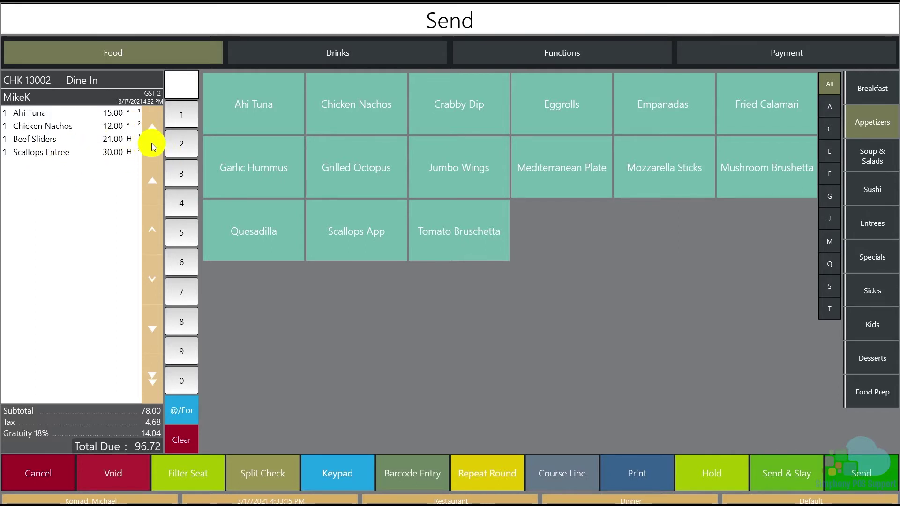
{"action": "left_click", "coordinate": [74, 142]}
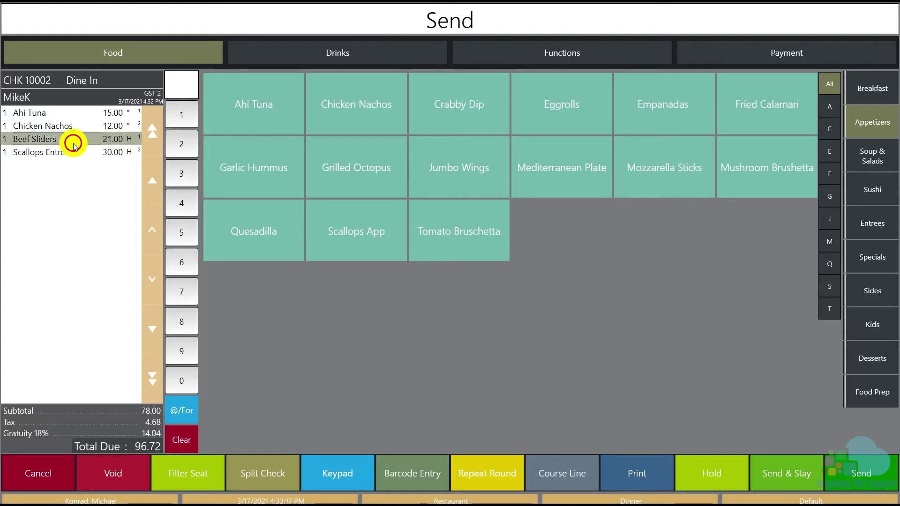
{"action": "left_click", "coordinate": [720, 474]}
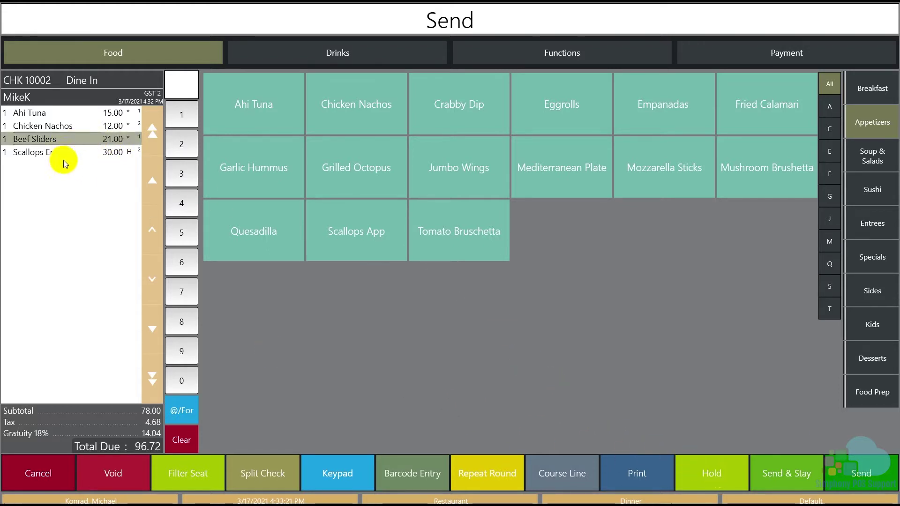
{"action": "left_click", "coordinate": [60, 154]}
{"action": "left_click", "coordinate": [710, 472]}
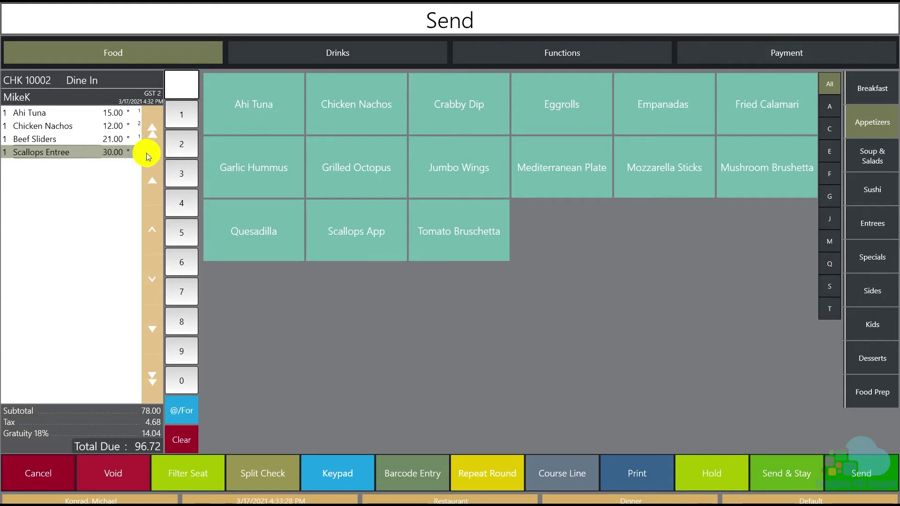
{"action": "left_click", "coordinate": [860, 473]}
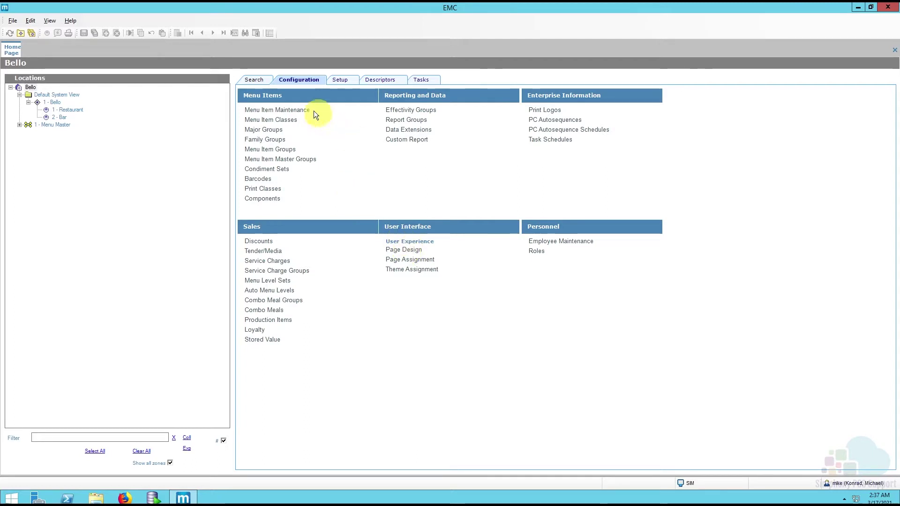
- Open the 30 Transactions page design and display it at 16:9 aspect
{"action": "left_click", "coordinate": [400, 249]}
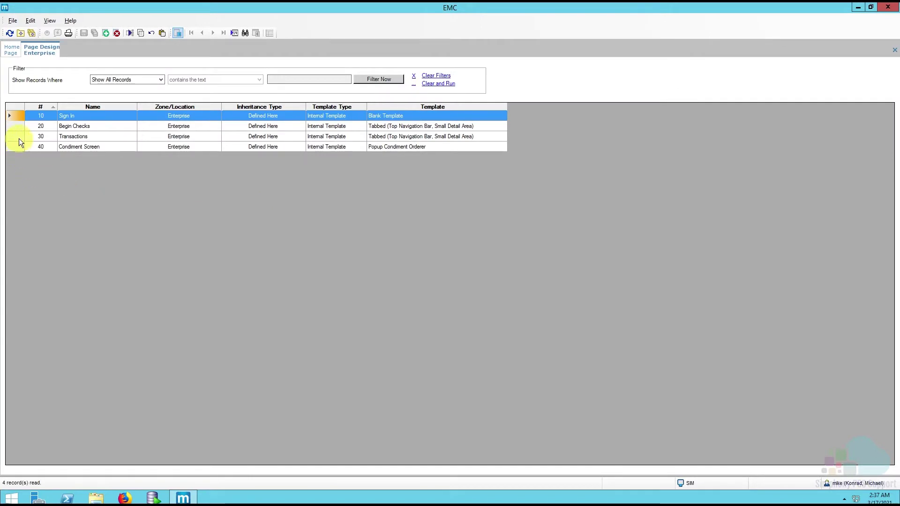
{"action": "double_click", "coordinate": [19, 135]}
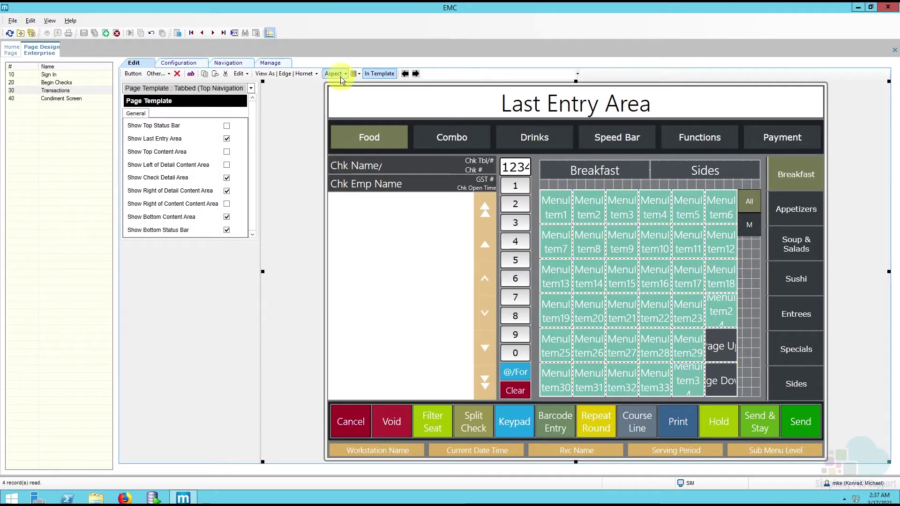
{"action": "left_click", "coordinate": [340, 76]}
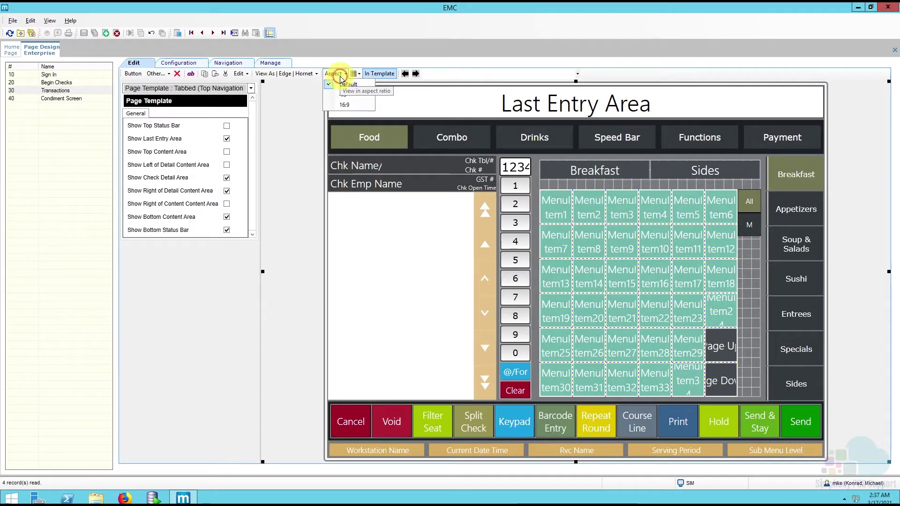
{"action": "left_click", "coordinate": [349, 104]}
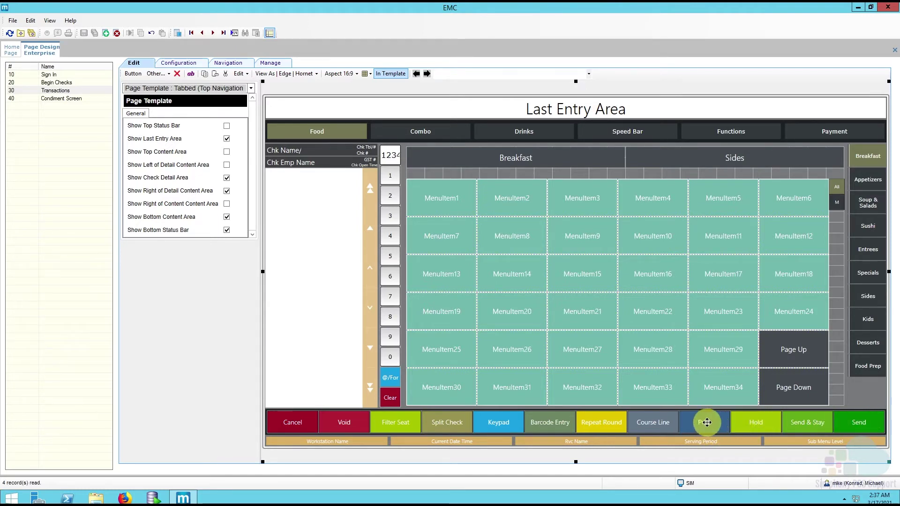
- Change the bottom key bar's grid size to 13 columns
{"action": "left_click", "coordinate": [706, 423]}
{"action": "right_click", "coordinate": [707, 423]}
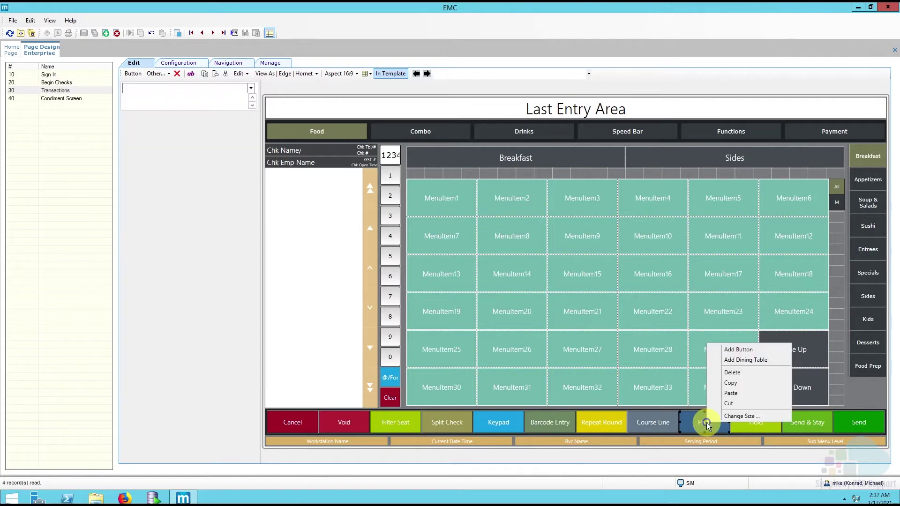
{"action": "left_click", "coordinate": [744, 416]}
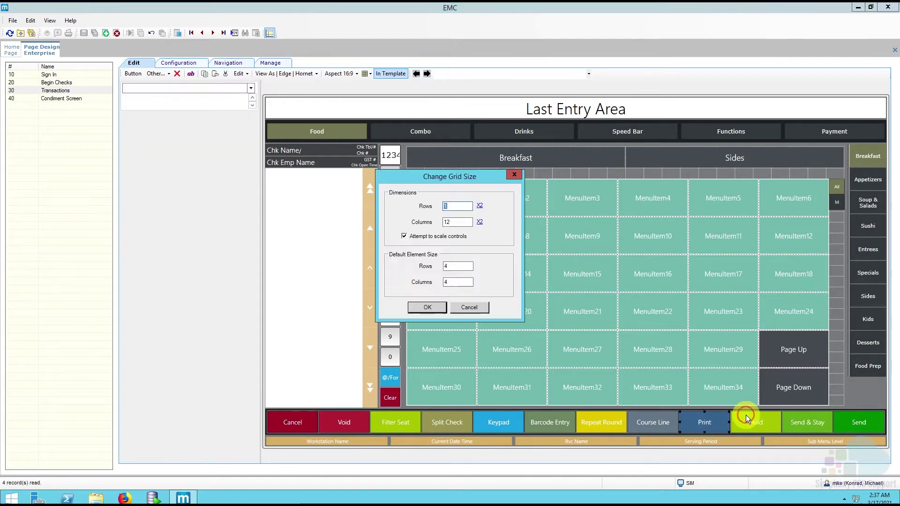
{"action": "left_click", "coordinate": [463, 221]}
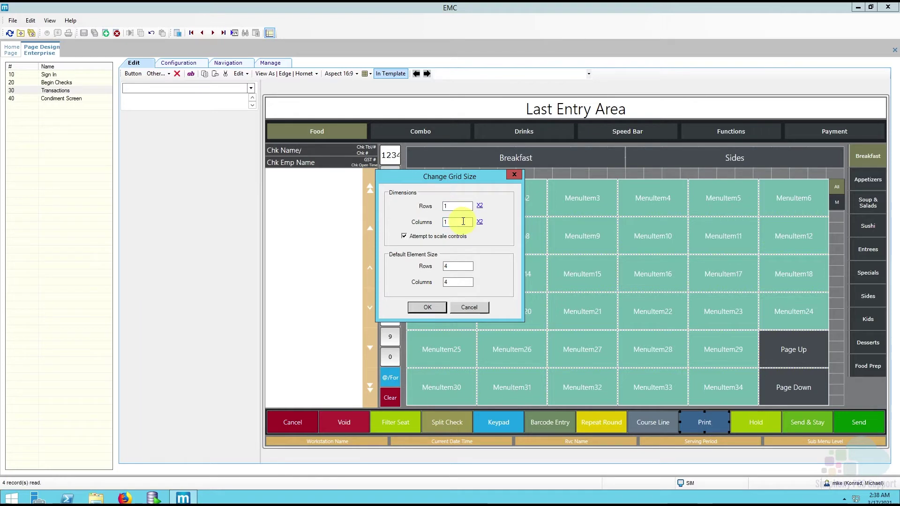
{"action": "type", "text": "3"}
{"action": "left_click", "coordinate": [453, 267]}
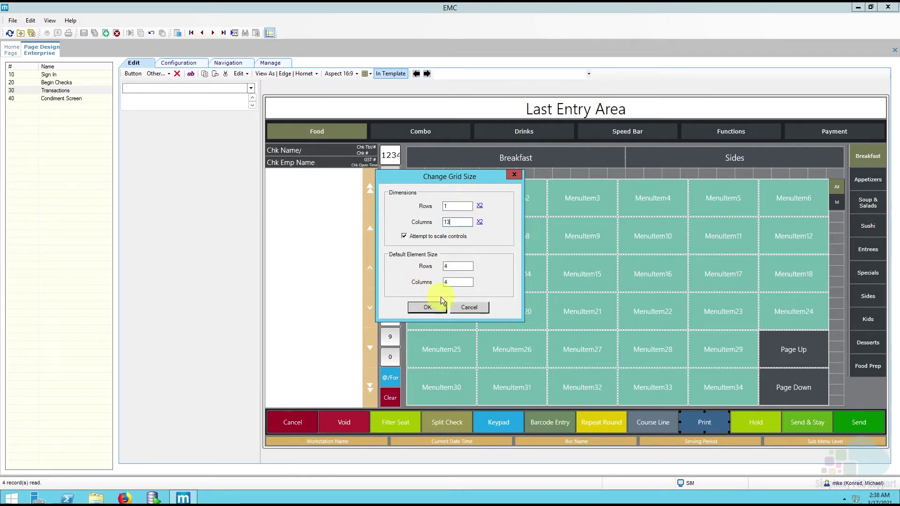
{"action": "left_click", "coordinate": [427, 306]}
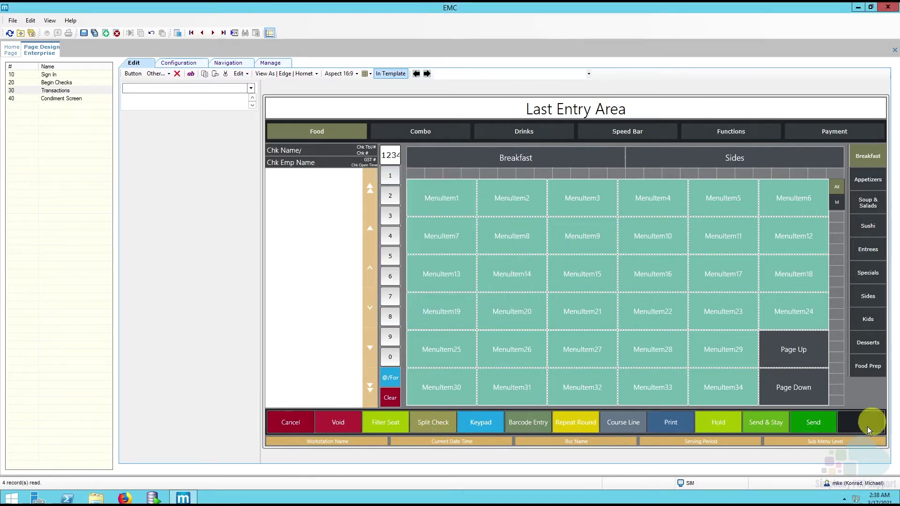
- Shift the Send, Send & Stay and Hold keys one slot to the right
{"action": "left_click_drag", "start_coordinate": [816, 426], "coordinate": [858, 424]}
{"action": "left_click_drag", "start_coordinate": [784, 422], "coordinate": [818, 421]}
{"action": "left_click_drag", "start_coordinate": [728, 422], "coordinate": [767, 422]}
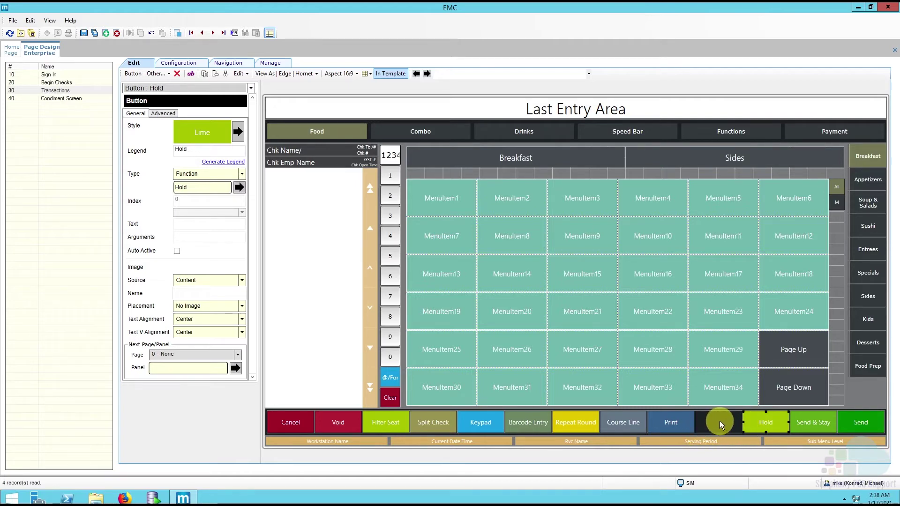
- Copy the Print key and paste the duplicate right beside the original
{"action": "left_click", "coordinate": [674, 423]}
{"action": "right_click", "coordinate": [675, 423]}
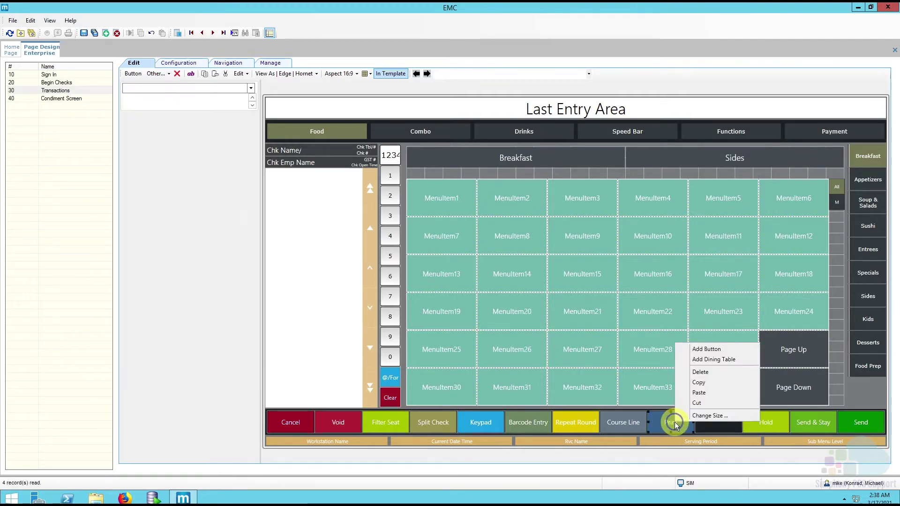
{"action": "left_click", "coordinate": [721, 383]}
{"action": "left_click", "coordinate": [717, 424]}
{"action": "right_click", "coordinate": [717, 424]}
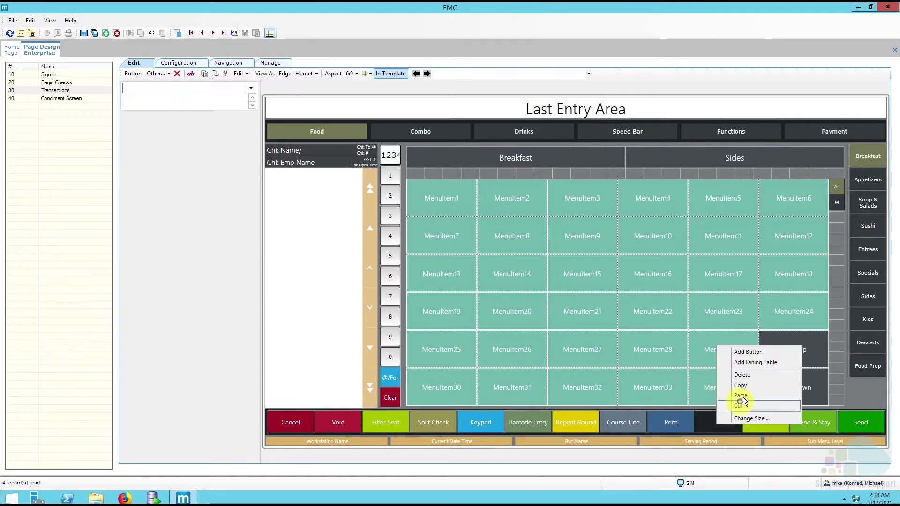
{"action": "left_click", "coordinate": [752, 394]}
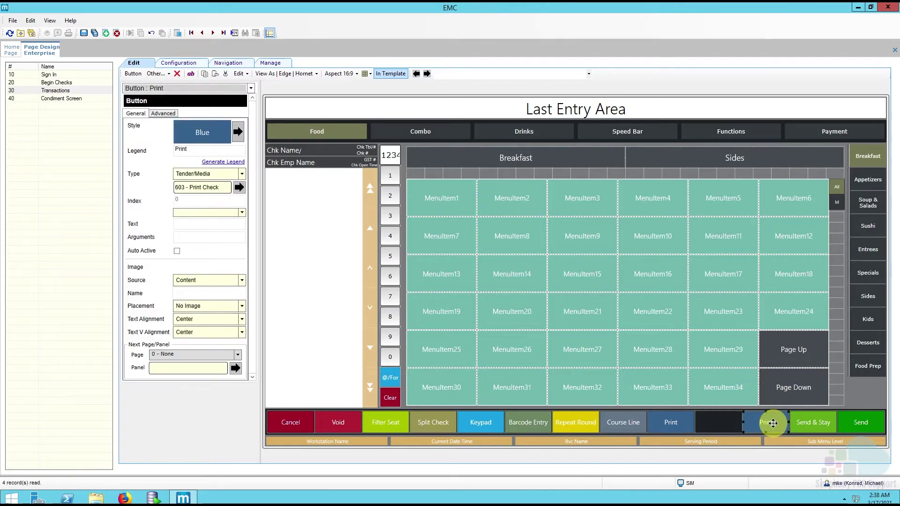
{"action": "left_click_drag", "start_coordinate": [772, 423], "coordinate": [732, 425]}
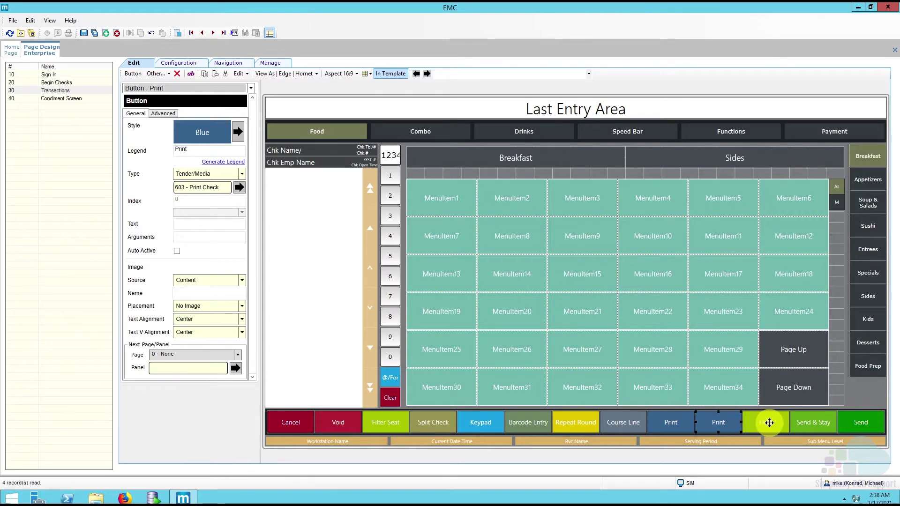
- Set the duplicated Print key's style to Olive
{"action": "left_click", "coordinate": [717, 420]}
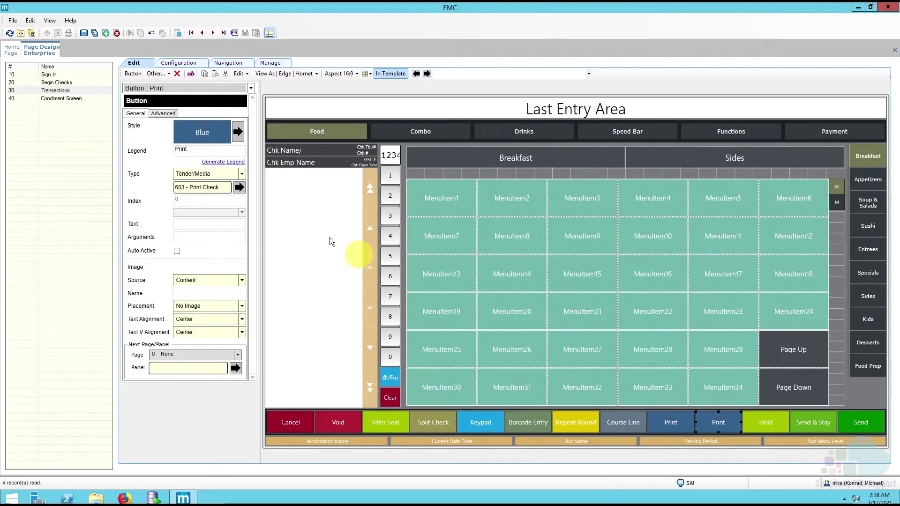
{"action": "left_click", "coordinate": [238, 131]}
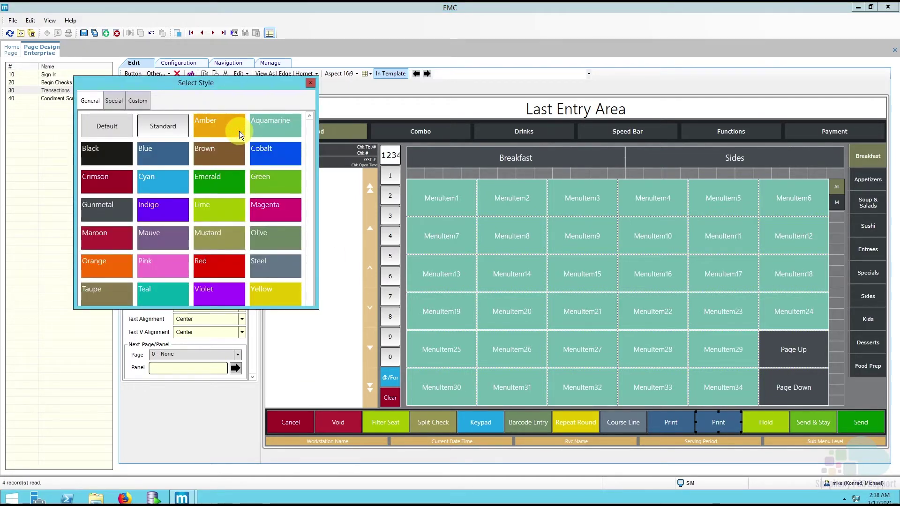
{"action": "left_click", "coordinate": [268, 237]}
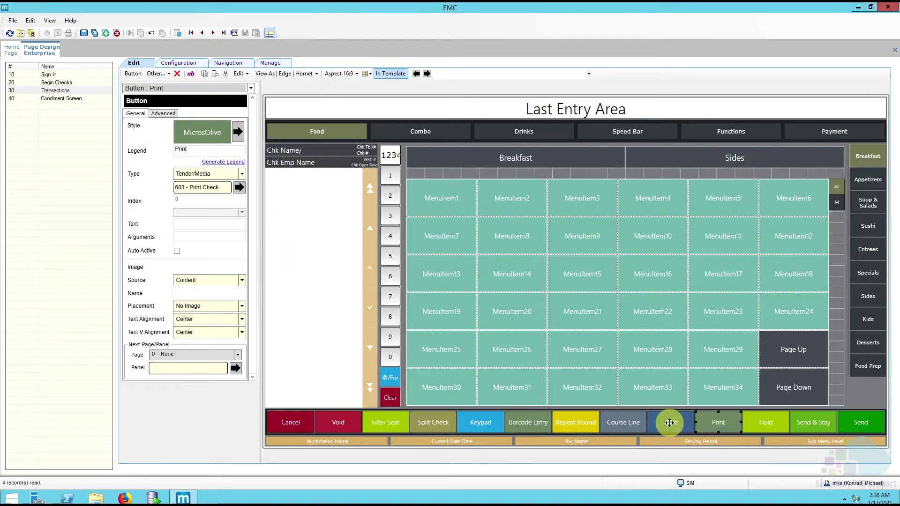
- Assign the Hold command to the olive duplicate key
{"action": "left_click", "coordinate": [242, 174]}
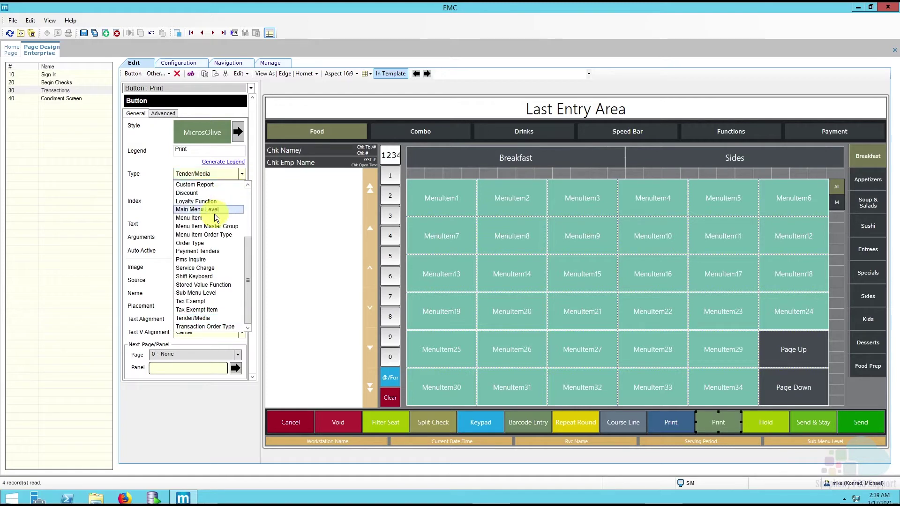
{"action": "scroll", "coordinate": [215, 213], "scroll_direction": "up", "scroll_amount": 3}
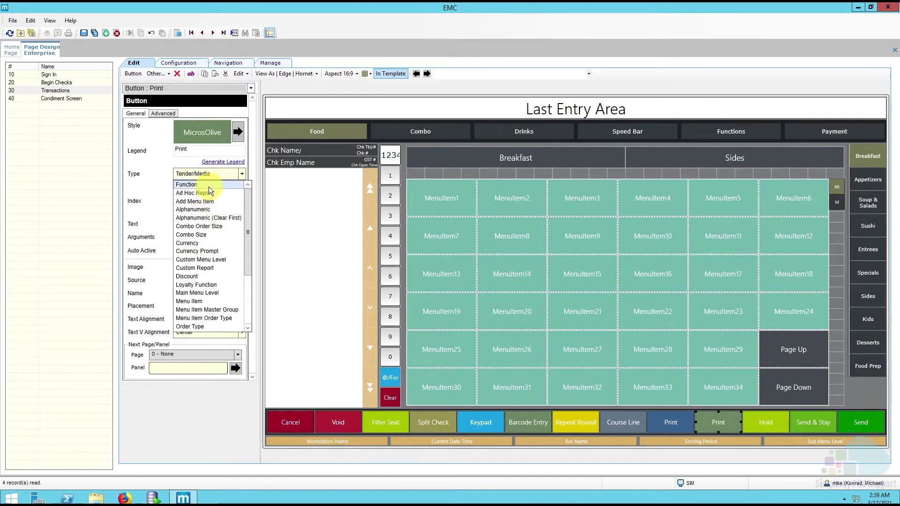
{"action": "left_click", "coordinate": [209, 187]}
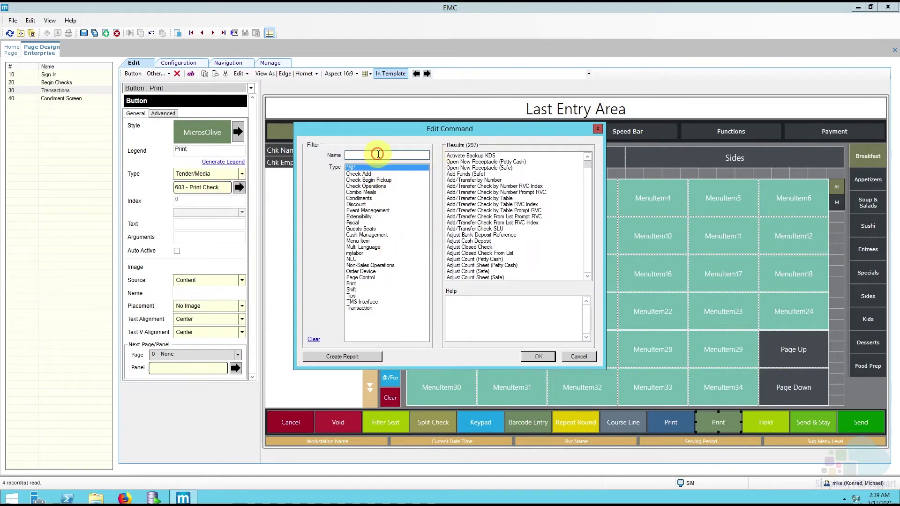
{"action": "type", "text": "hold"}
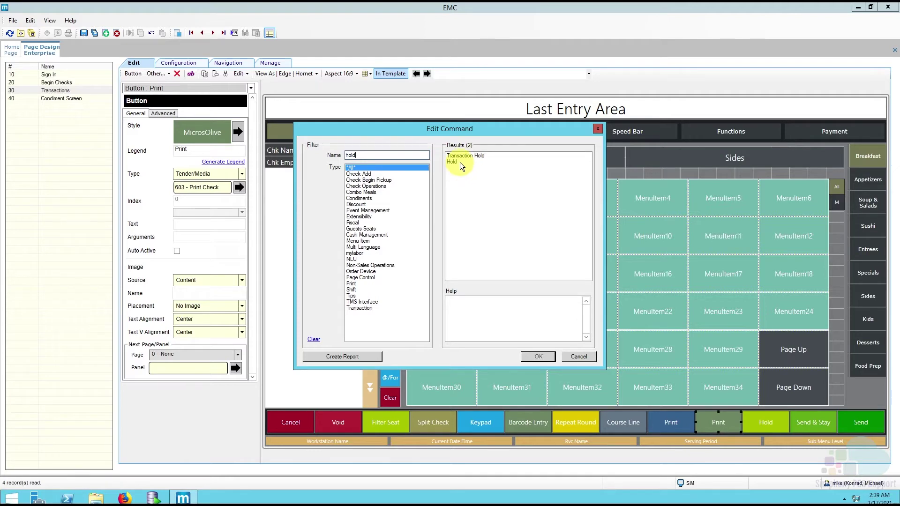
{"action": "left_click", "coordinate": [460, 162]}
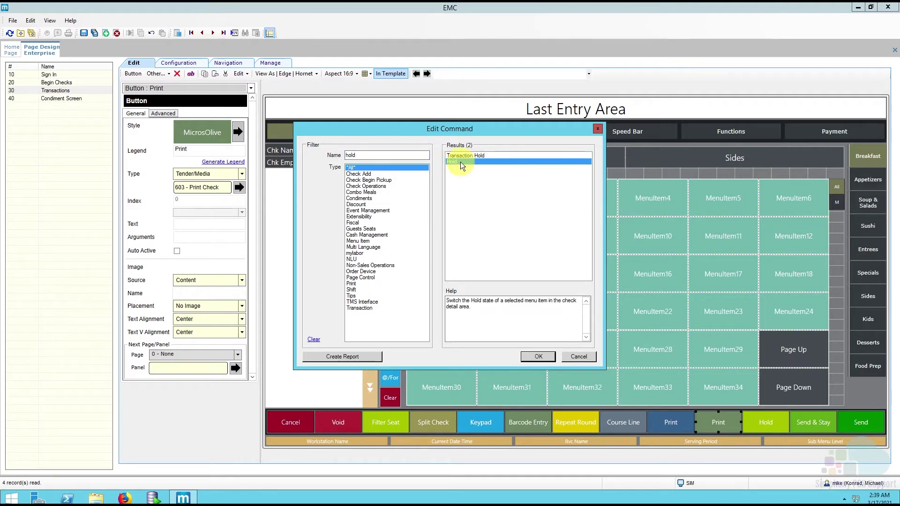
{"action": "left_click", "coordinate": [539, 356]}
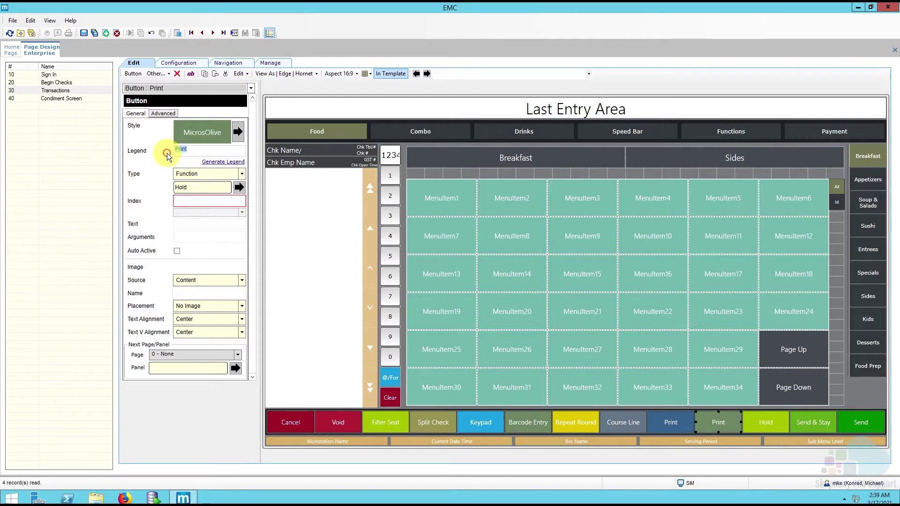
- Regenerate the key's legend as 'Hold' and save the Transactions page
{"action": "left_click_drag", "start_coordinate": [165, 153], "coordinate": [194, 153]}
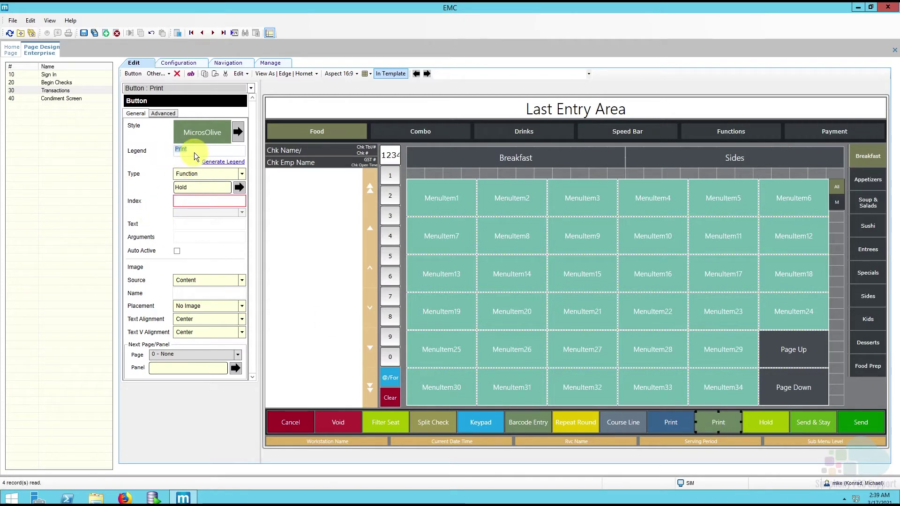
{"action": "left_click", "coordinate": [221, 163]}
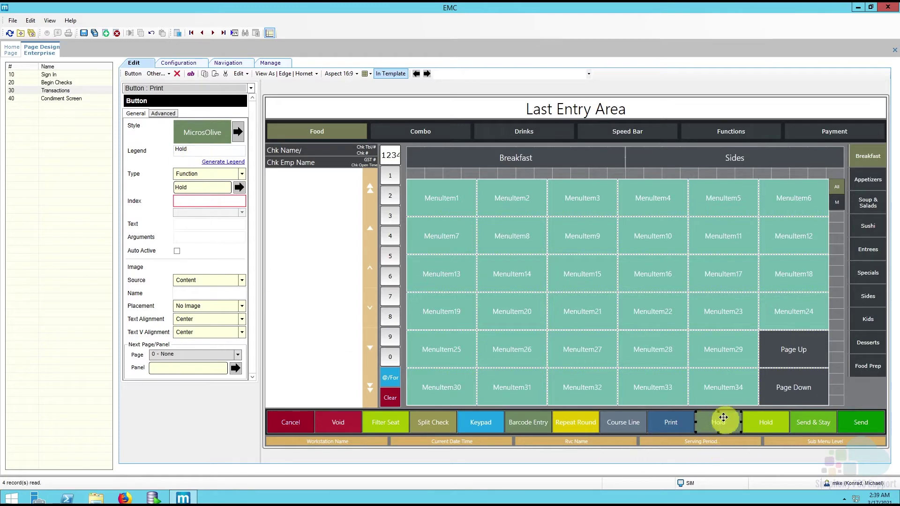
{"action": "left_click", "coordinate": [84, 34]}
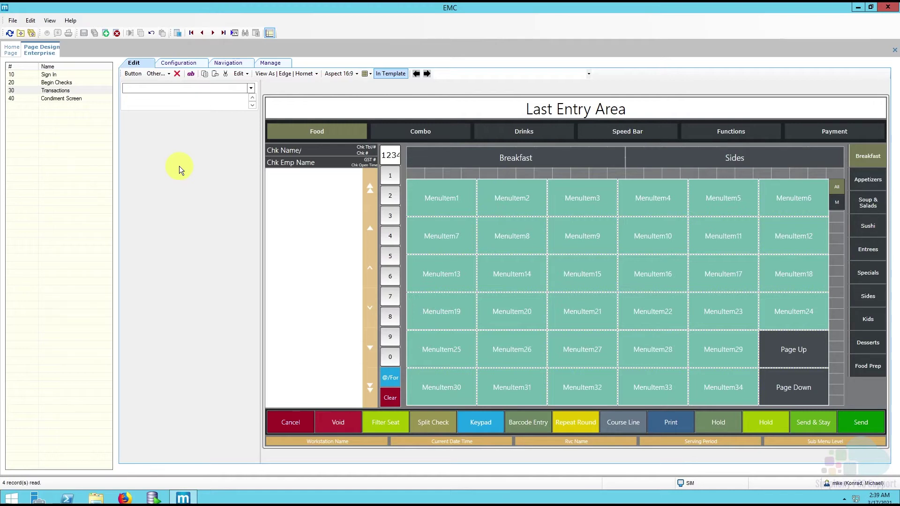
{"action": "left_click", "coordinate": [10, 53]}
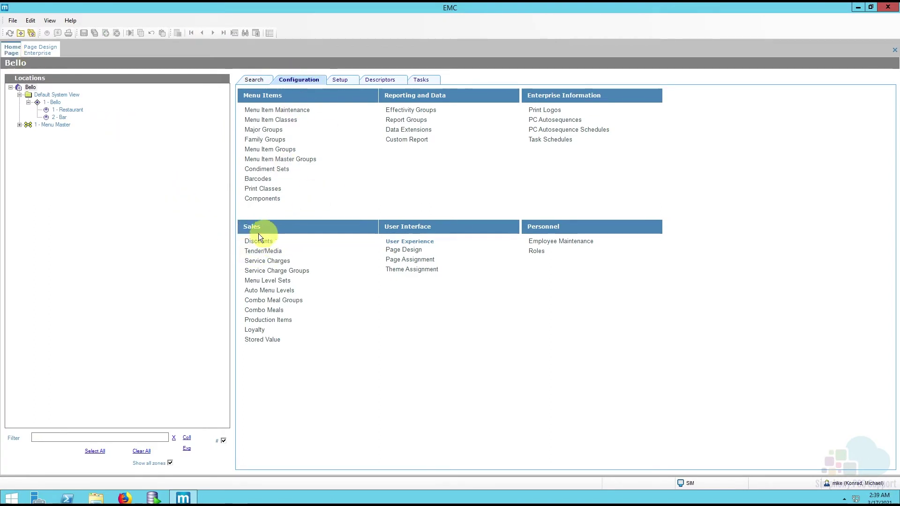
- Set the 601 Send tender's Hold Type to 1 - Keep Held Status
{"action": "left_click", "coordinate": [268, 255]}
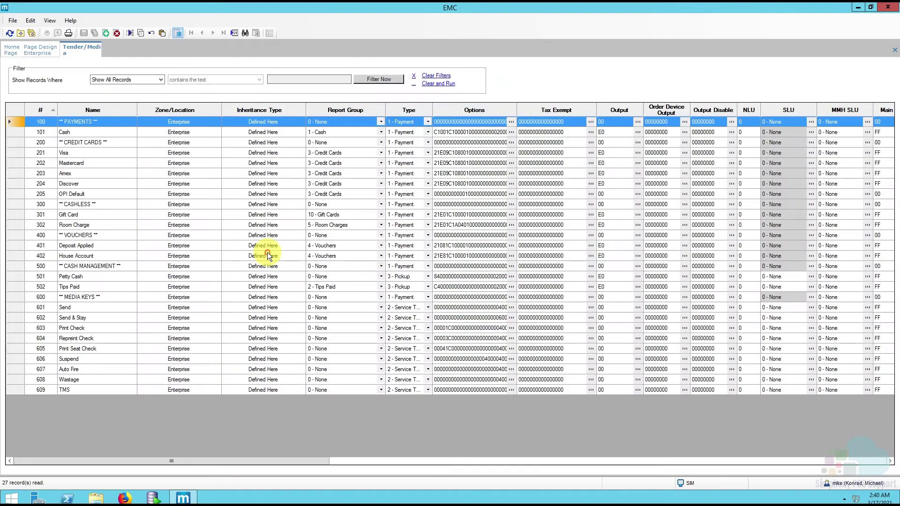
{"action": "left_click", "coordinate": [14, 307]}
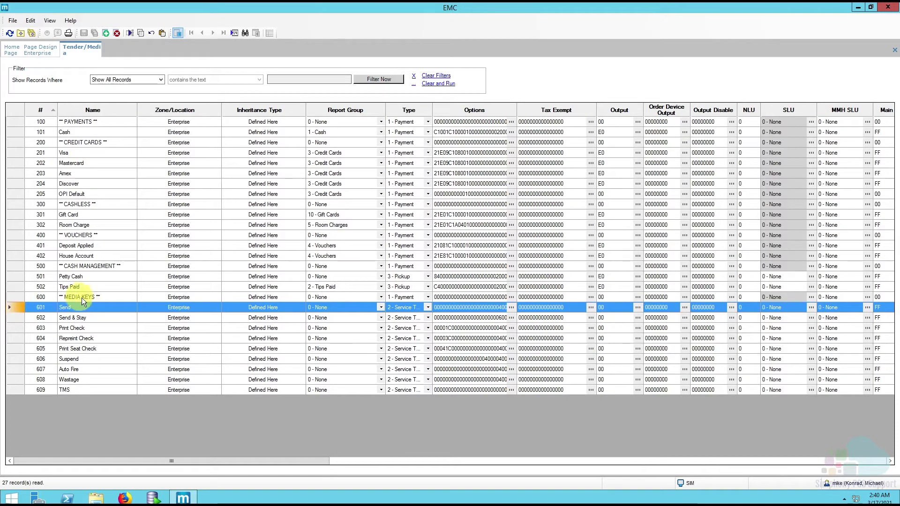
{"action": "double_click", "coordinate": [17, 308]}
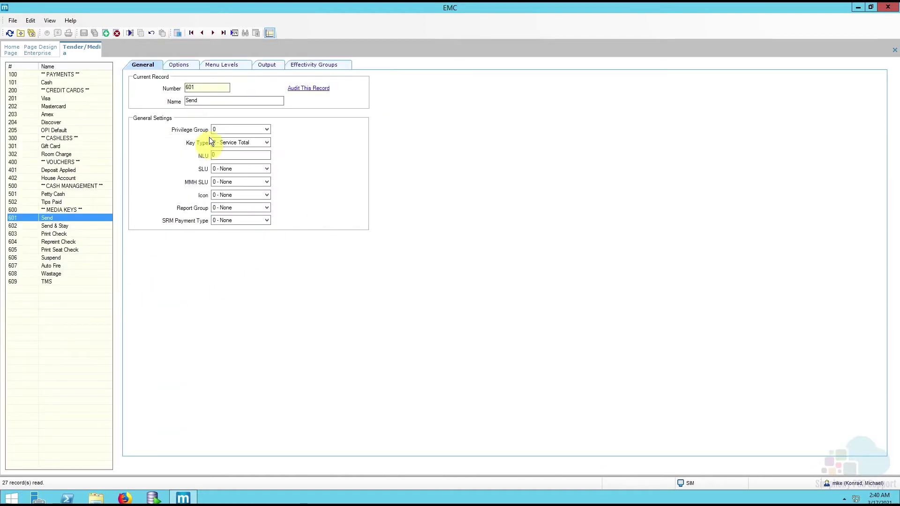
{"action": "left_click", "coordinate": [185, 67]}
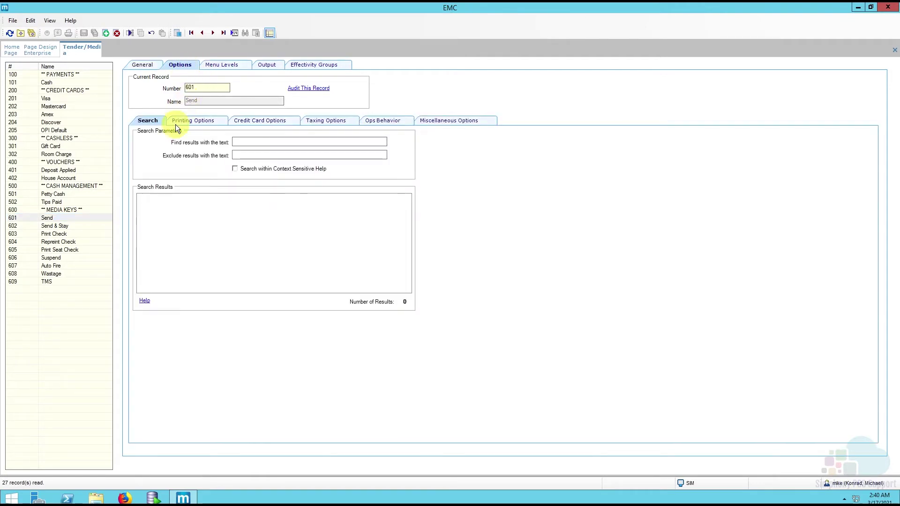
{"action": "left_click", "coordinate": [385, 122]}
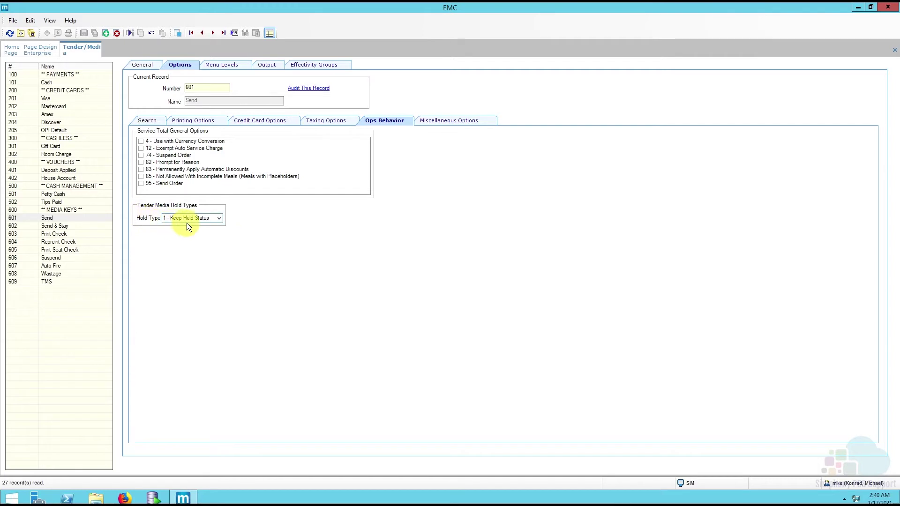
{"action": "left_click", "coordinate": [219, 218]}
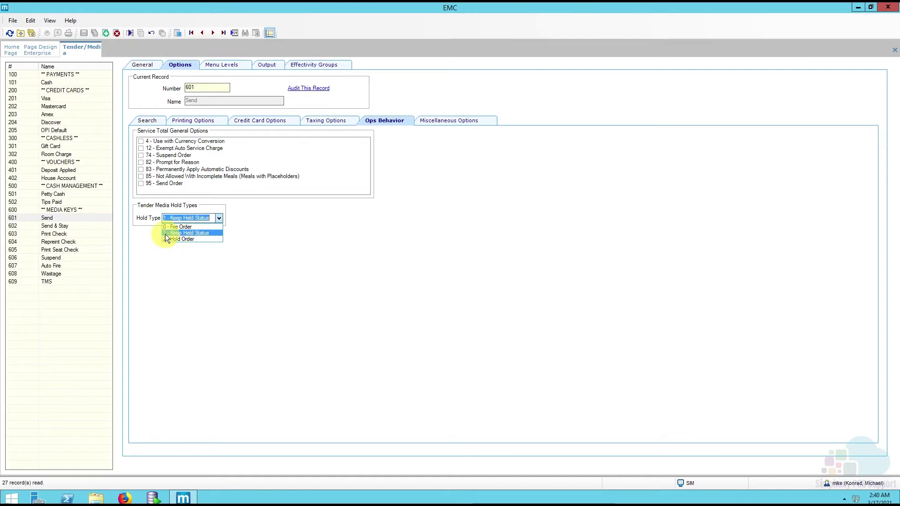
{"action": "left_click", "coordinate": [210, 234]}
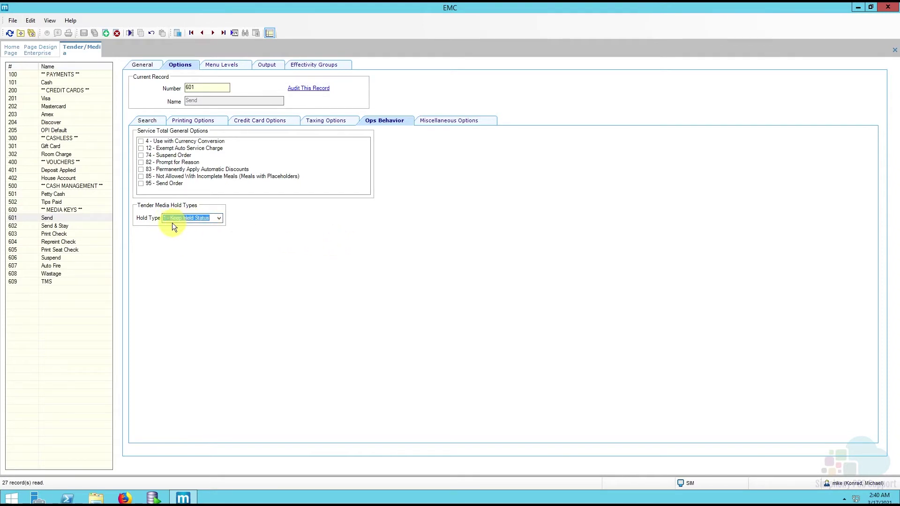
- Verify Send & Stay and Print Check also use Keep Held Status, and save
{"action": "left_click", "coordinate": [71, 227]}
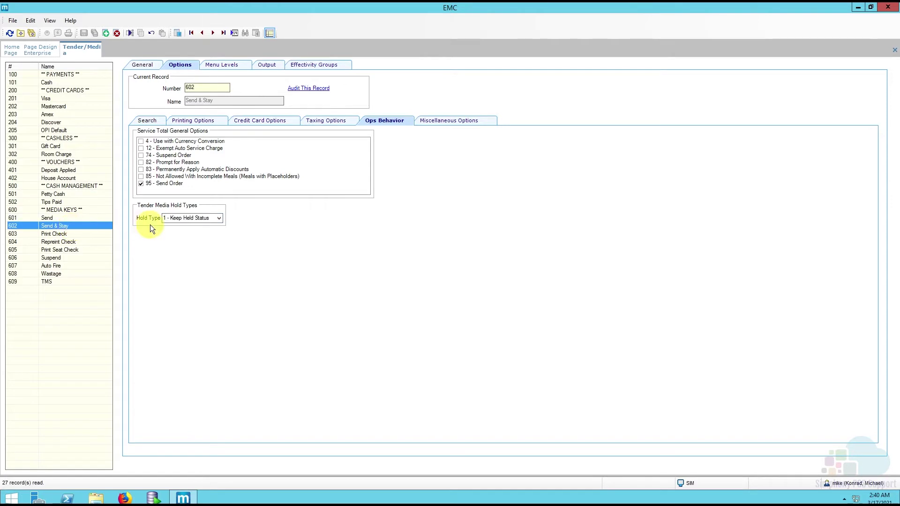
{"action": "left_click", "coordinate": [72, 234]}
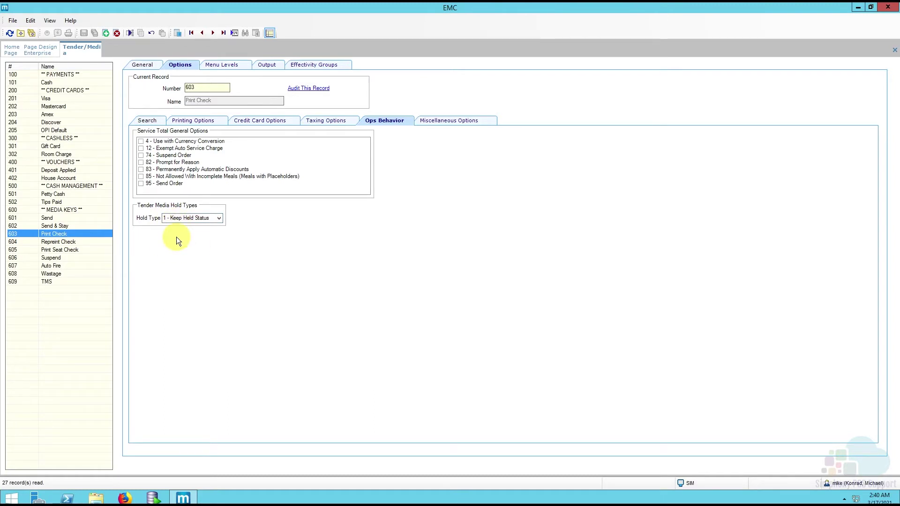
{"action": "left_click", "coordinate": [83, 34]}
{"action": "left_click", "coordinate": [75, 226]}
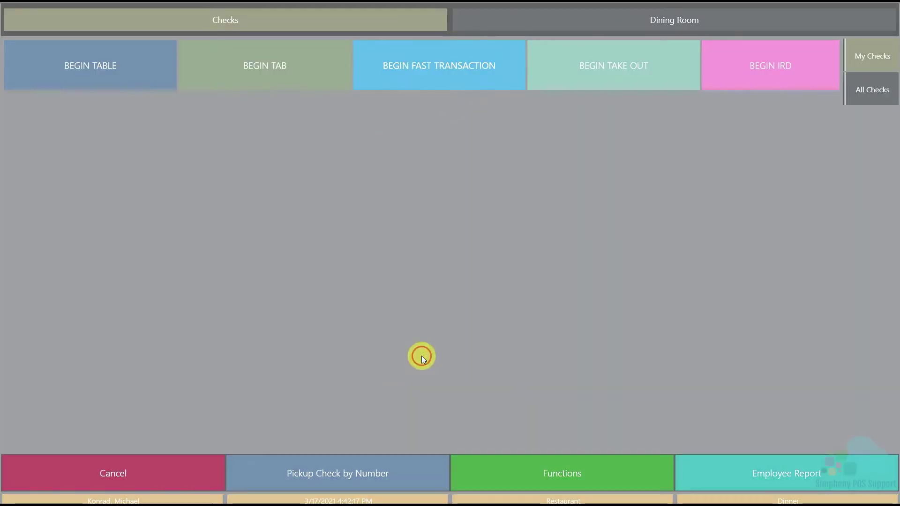
- Enter a guest count of 2 to open dine-in check 10003
{"action": "left_click", "coordinate": [421, 356]}
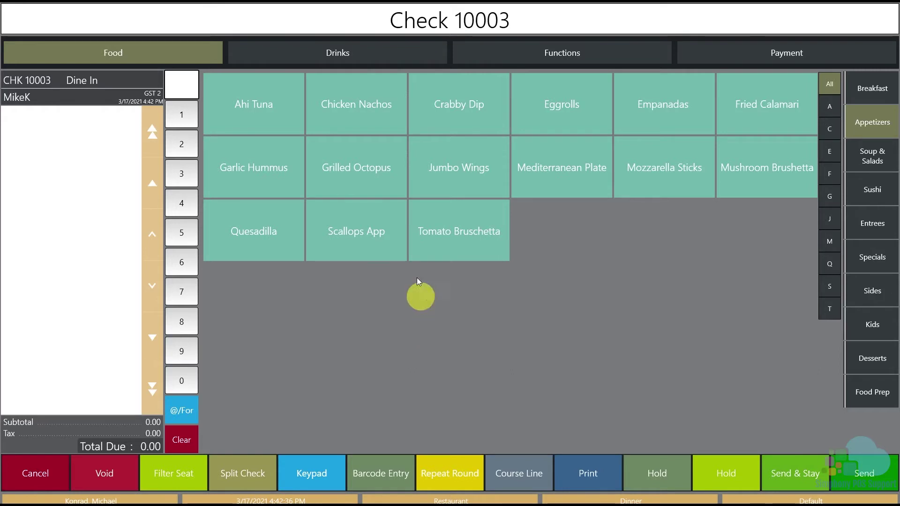
- Ring a Bellini and a Chocolate Martini from Classic Cocktails, then Send & Stay
{"action": "left_click", "coordinate": [363, 57]}
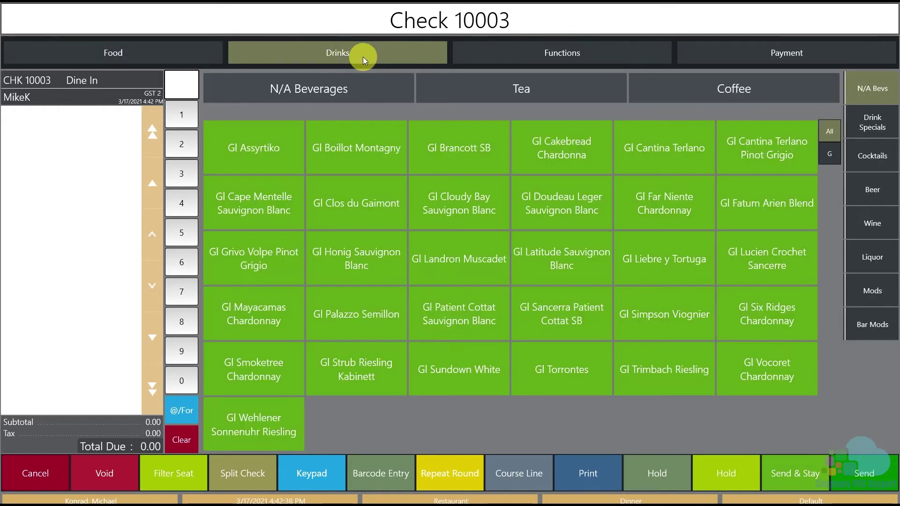
{"action": "left_click", "coordinate": [879, 164]}
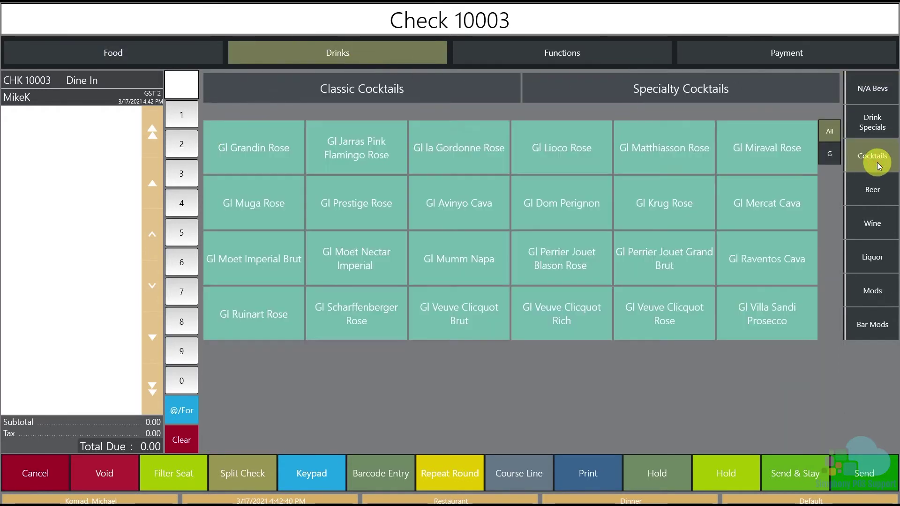
{"action": "left_click", "coordinate": [369, 92]}
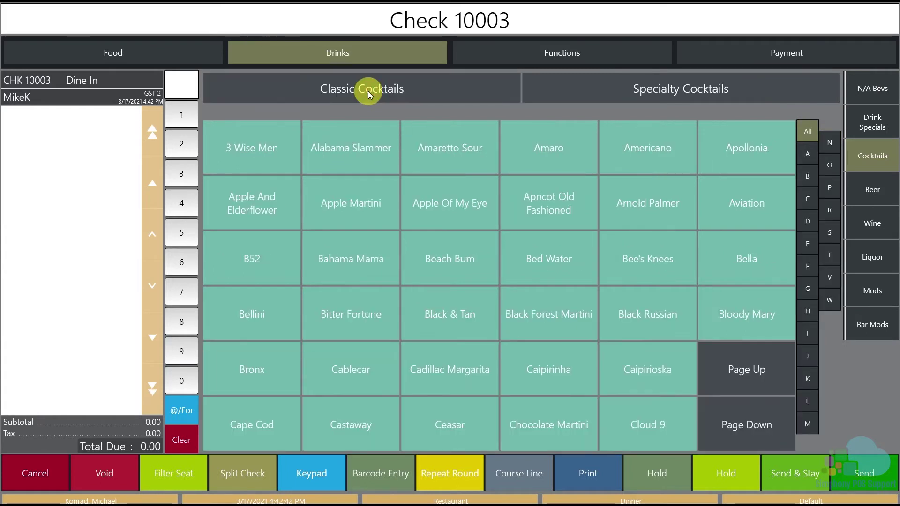
{"action": "left_click", "coordinate": [259, 313]}
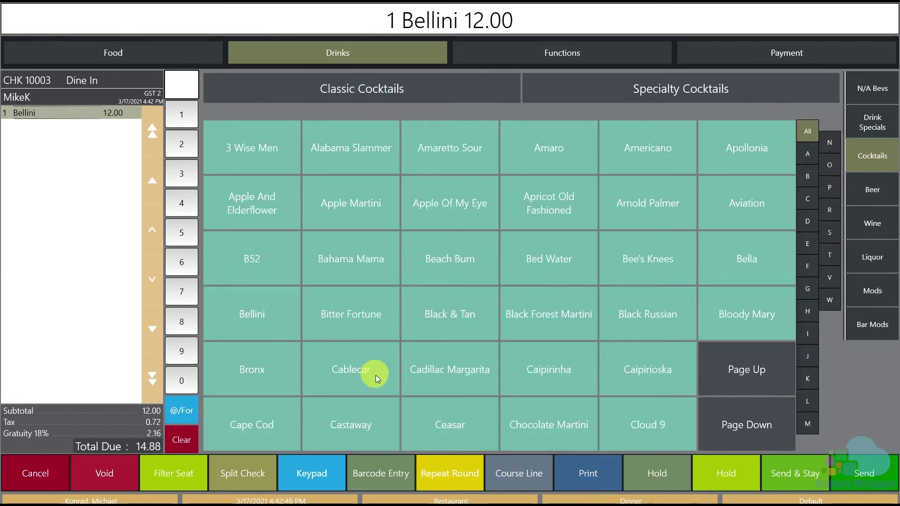
{"action": "left_click", "coordinate": [541, 411]}
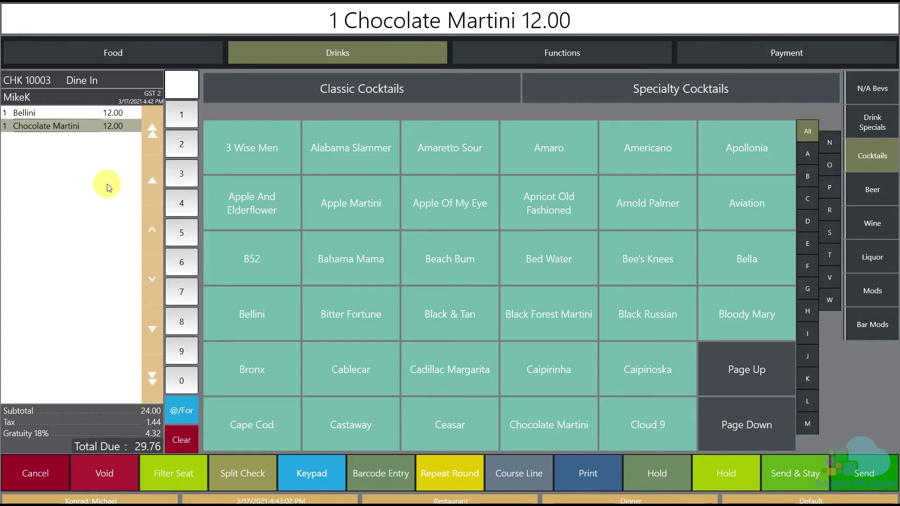
{"action": "left_click", "coordinate": [130, 55]}
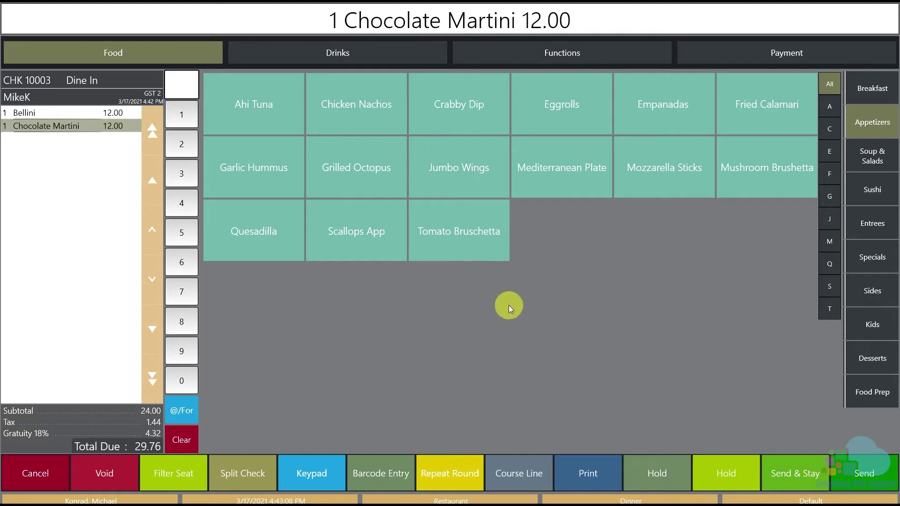
{"action": "left_click", "coordinate": [797, 474]}
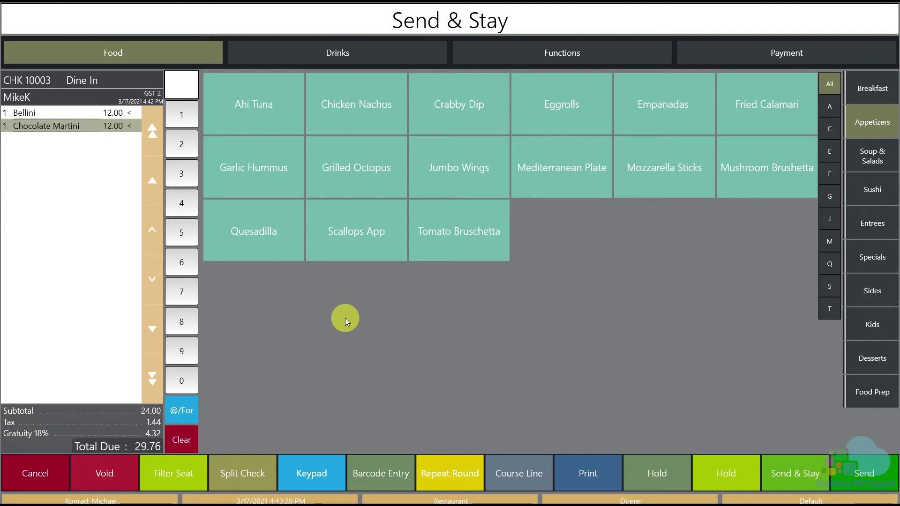
- Ring Ahi Tuna on seat 1 and Scallops App on seat 2, then send check 10003
{"action": "left_click", "coordinate": [275, 106]}
{"action": "left_click", "coordinate": [397, 282]}
{"action": "left_click", "coordinate": [425, 356]}
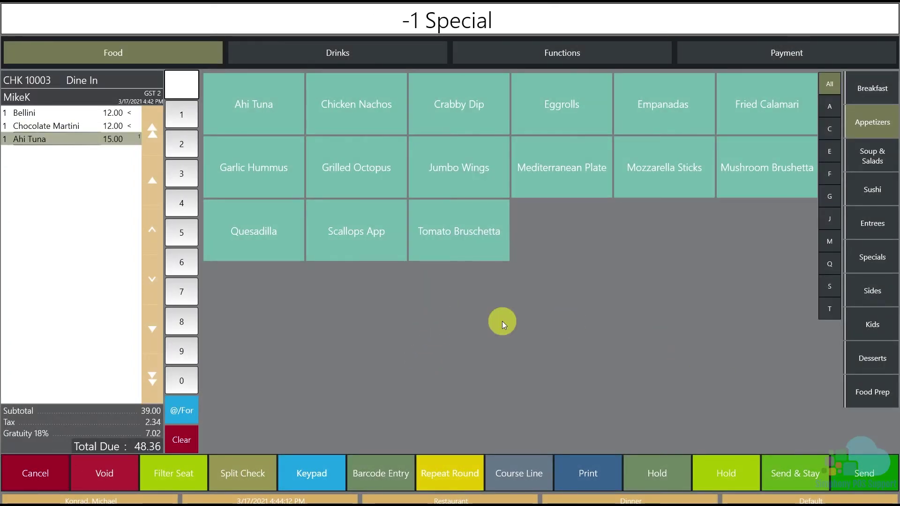
{"action": "left_click", "coordinate": [874, 394]}
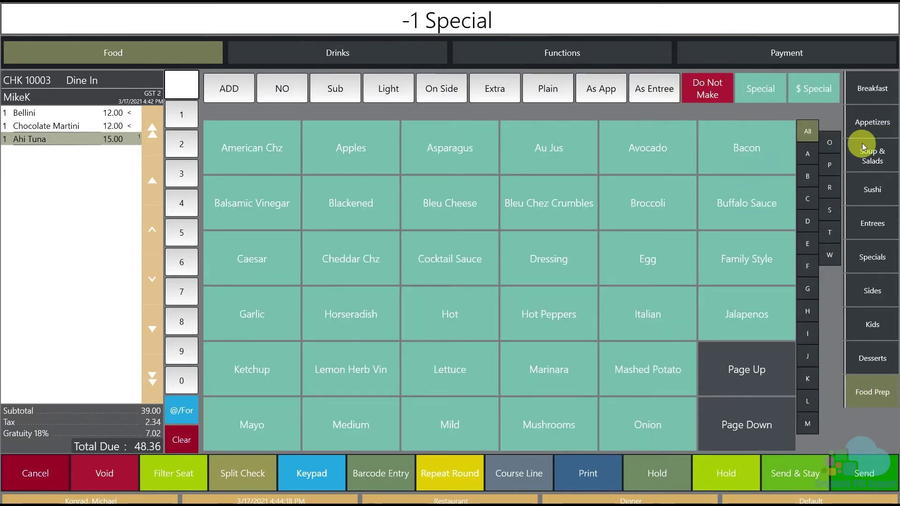
{"action": "left_click", "coordinate": [871, 126]}
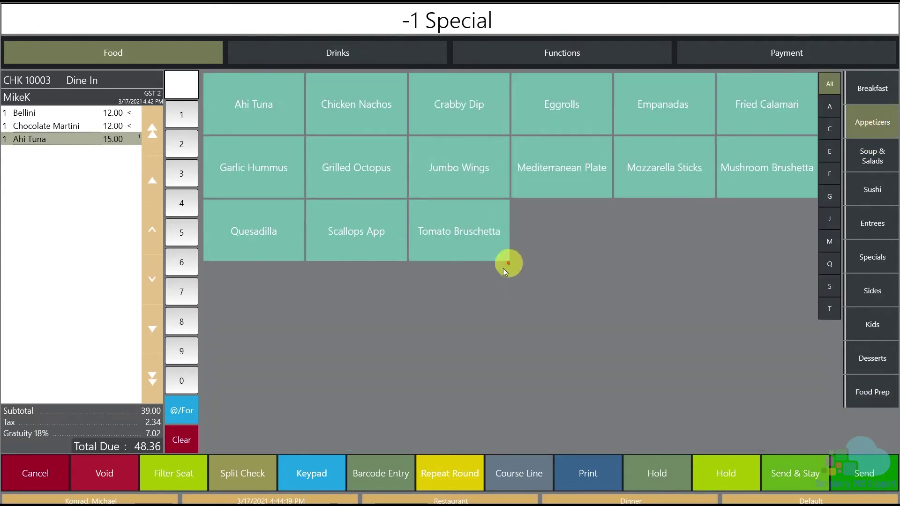
{"action": "left_click", "coordinate": [351, 241]}
{"action": "left_click", "coordinate": [432, 282]}
{"action": "left_click", "coordinate": [431, 361]}
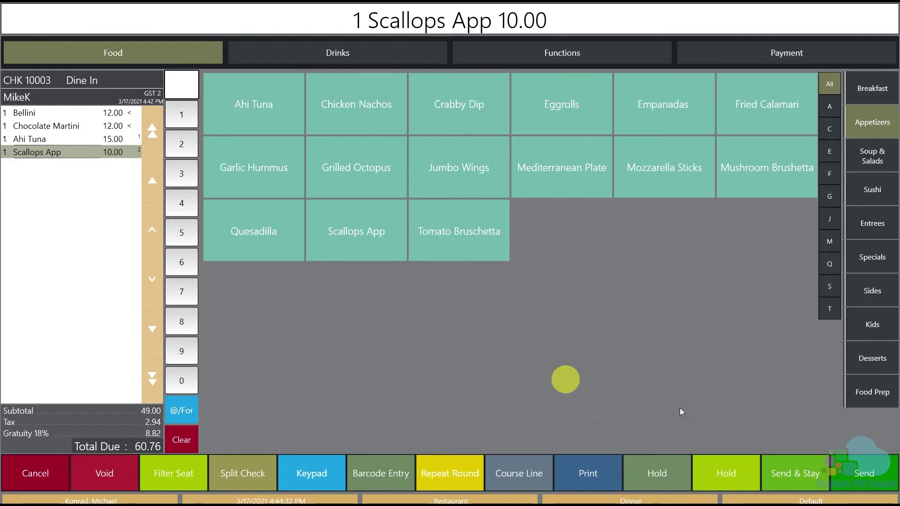
{"action": "left_click", "coordinate": [864, 471]}
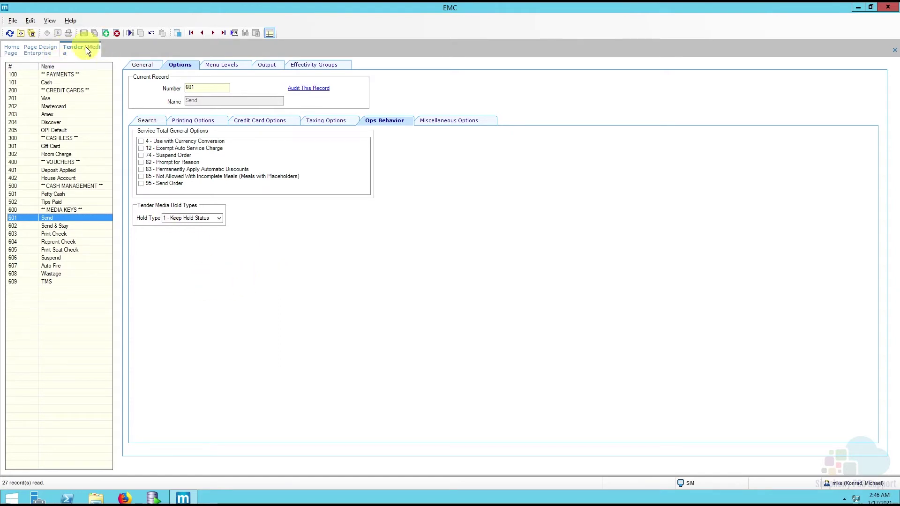
- Go back through the Home Page to the Tender/Media records and select 601 Send, still on Keep Held Status
{"action": "left_click", "coordinate": [15, 49]}
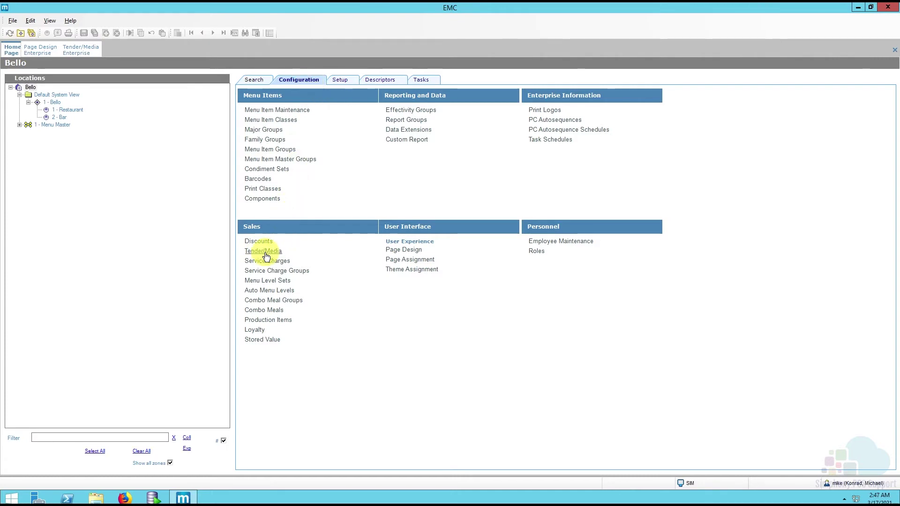
{"action": "left_click", "coordinate": [83, 52]}
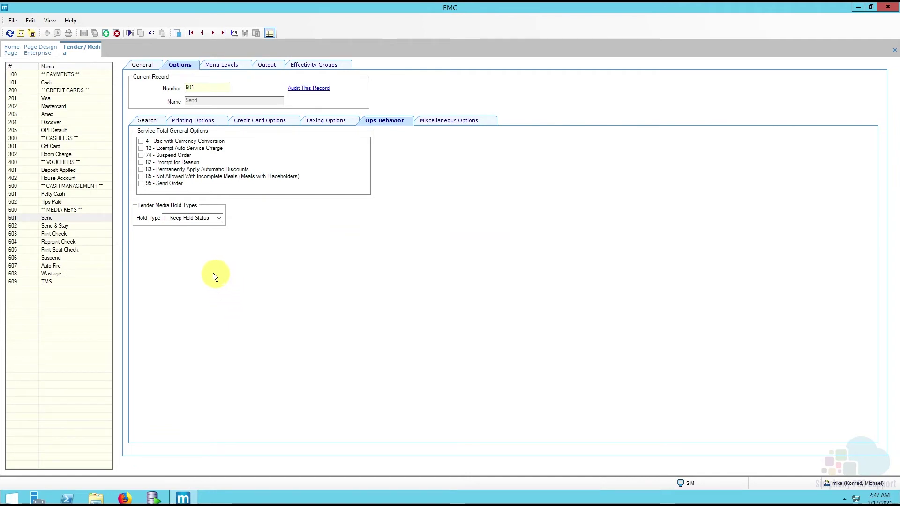
{"action": "left_click", "coordinate": [71, 219]}
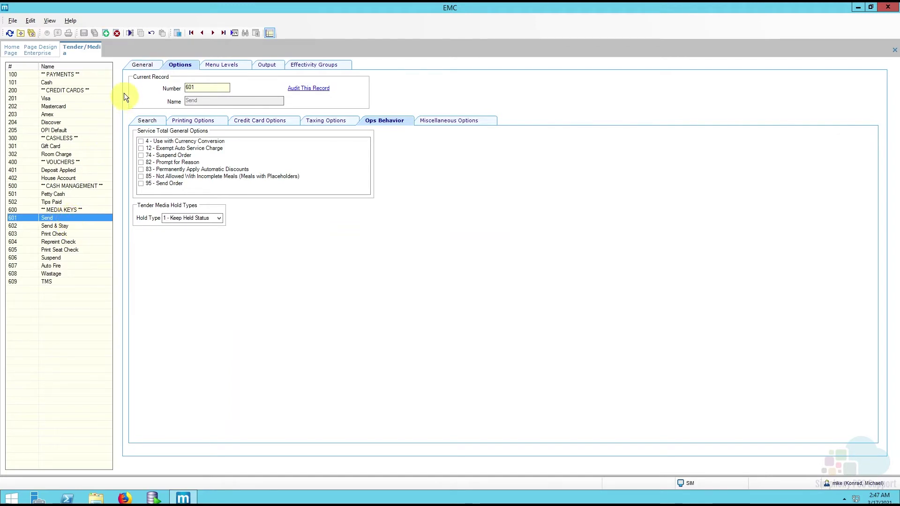
- Insert tender record 610 'Send & Stay2' after the current entry, using 601 Send as the template
{"action": "left_click", "coordinate": [106, 35]}
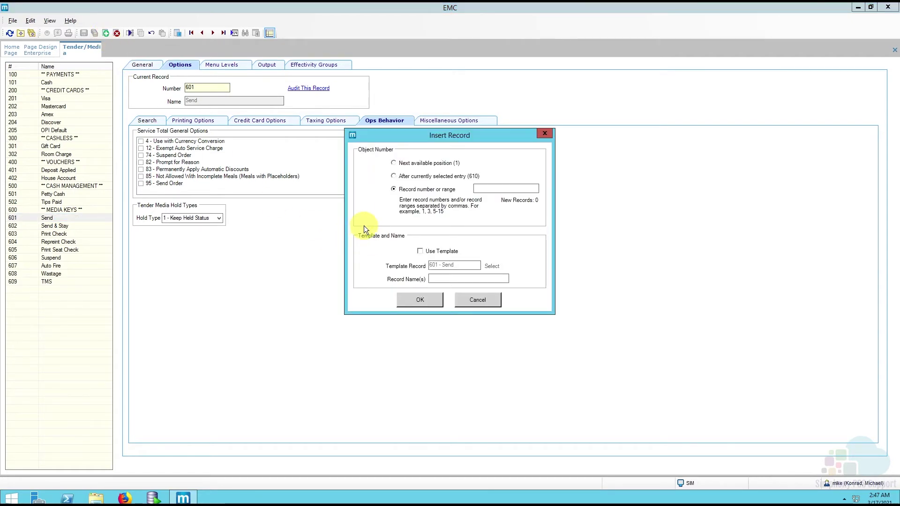
{"action": "left_click", "coordinate": [412, 177]}
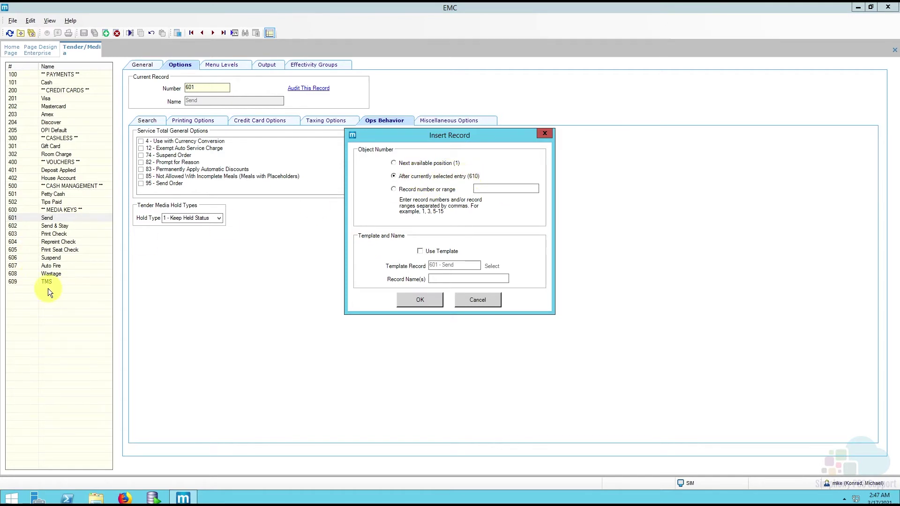
{"action": "left_click", "coordinate": [434, 253]}
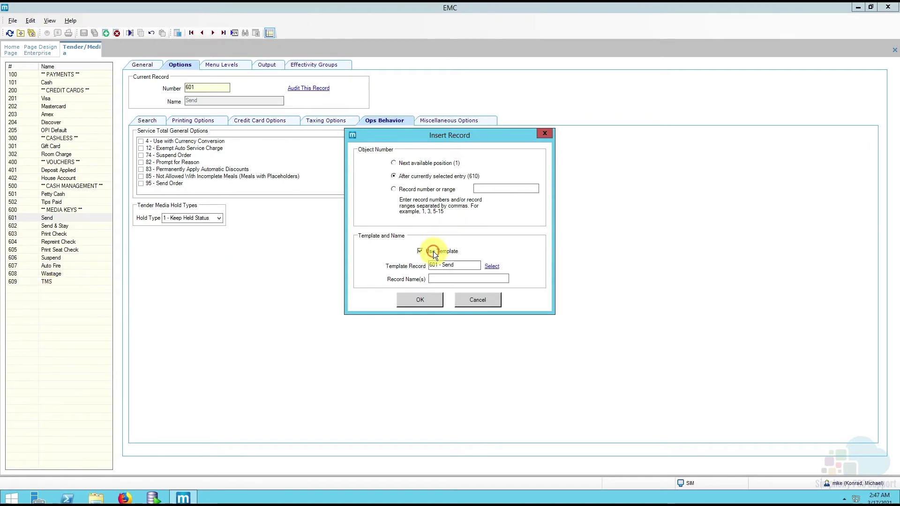
{"action": "left_click", "coordinate": [490, 267]}
{"action": "left_click", "coordinate": [414, 310]}
{"action": "left_click", "coordinate": [420, 336]}
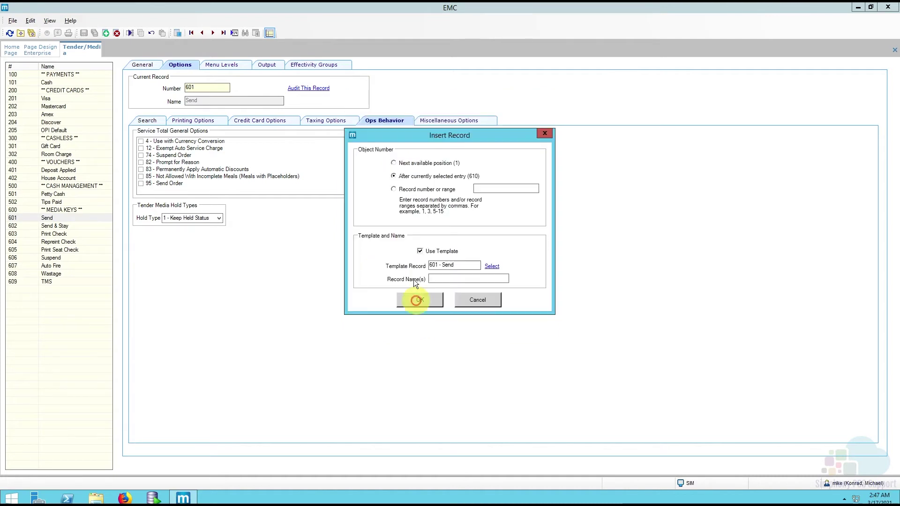
{"action": "left_click", "coordinate": [441, 279]}
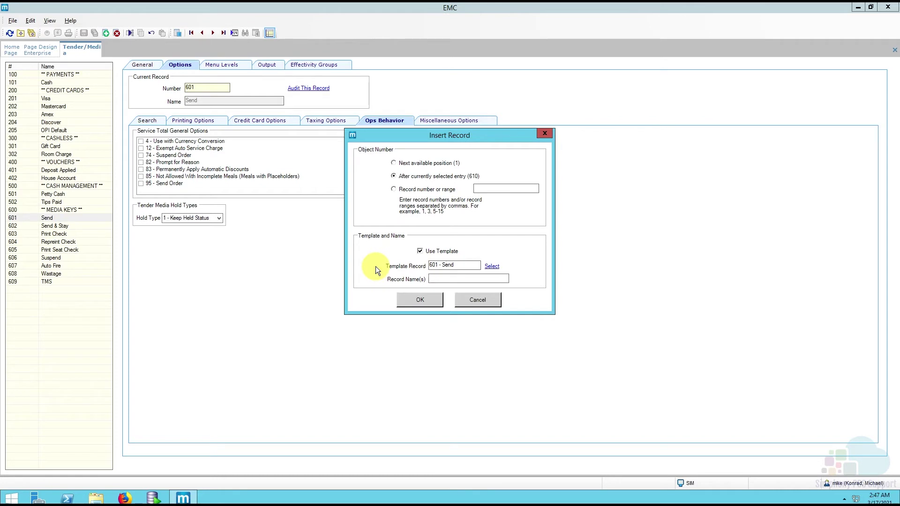
{"action": "type", "text": "Send "}
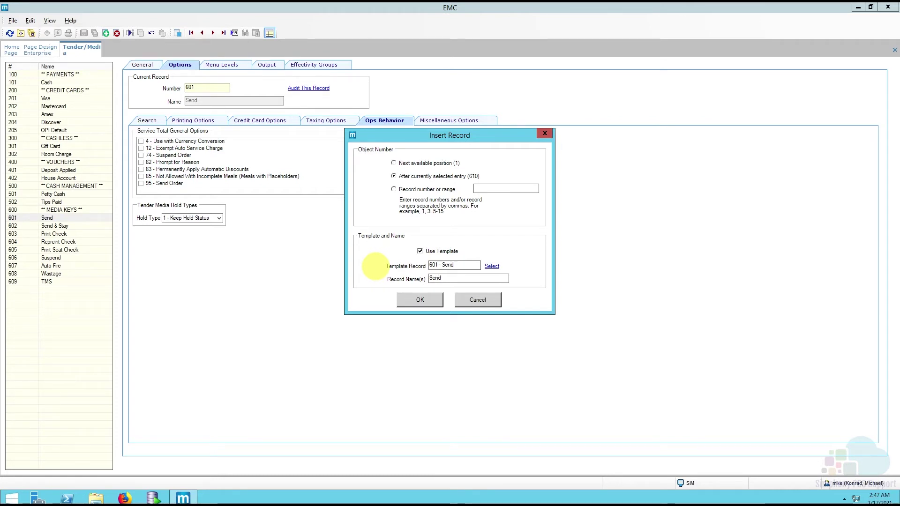
{"action": "type", "text": "& Stay2"}
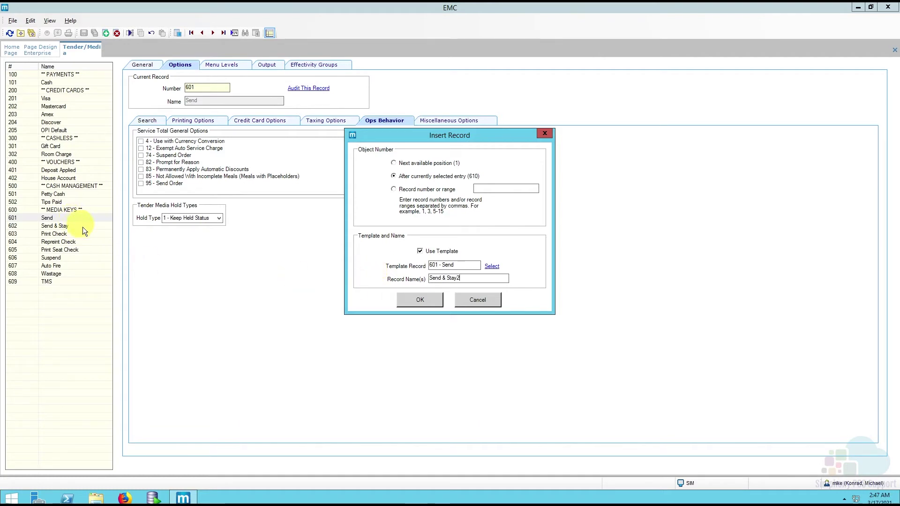
{"action": "left_click", "coordinate": [420, 300]}
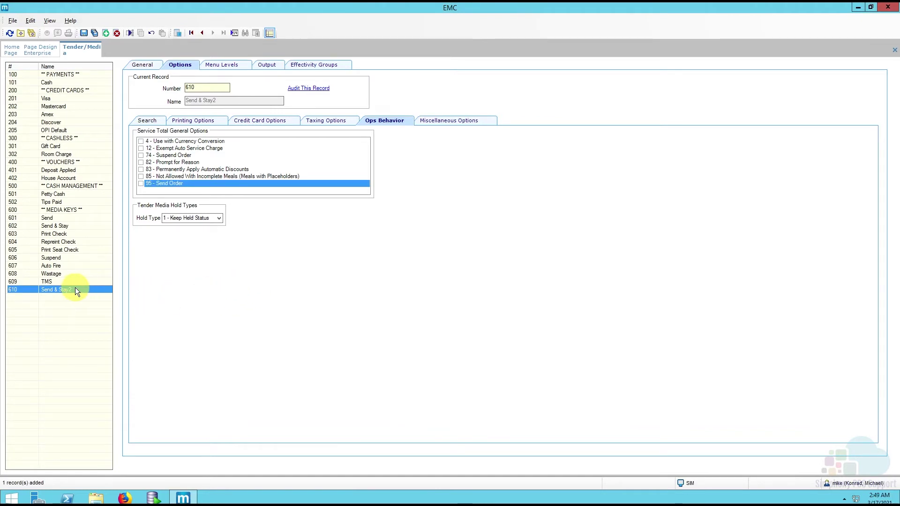
- Enable the Send Order option in record 610's Ops Behavior options and save
{"action": "left_click", "coordinate": [144, 67]}
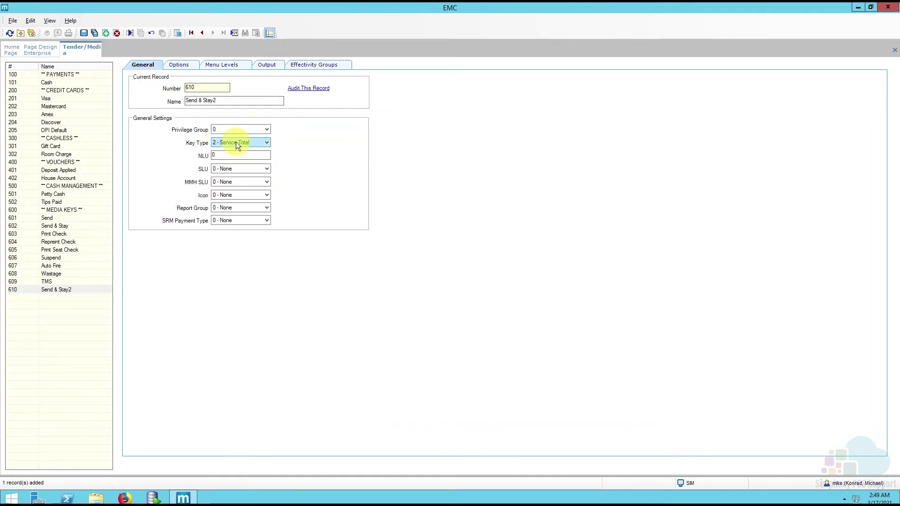
{"action": "left_click", "coordinate": [184, 66]}
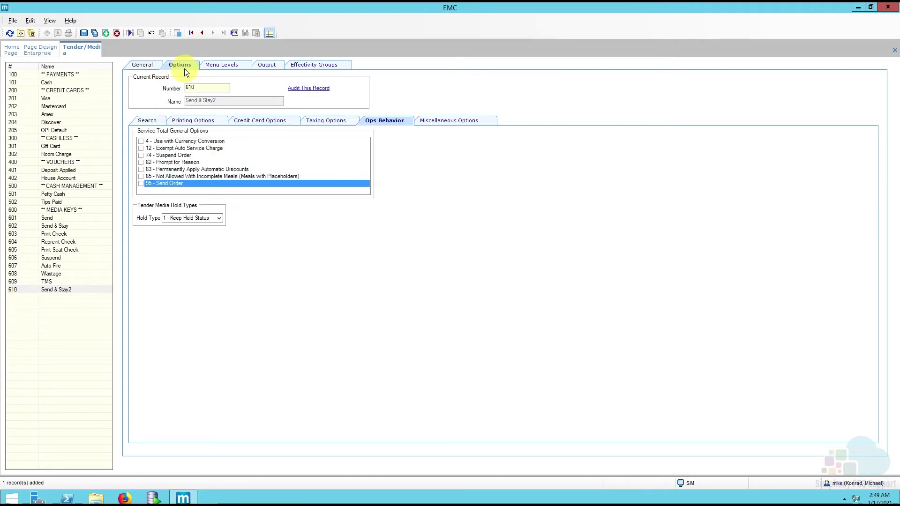
{"action": "left_click", "coordinate": [380, 126]}
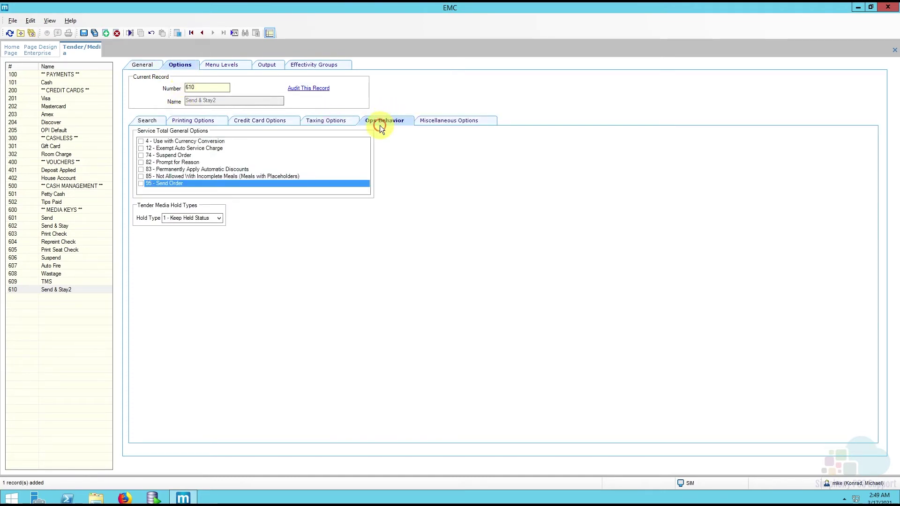
{"action": "left_click", "coordinate": [162, 183]}
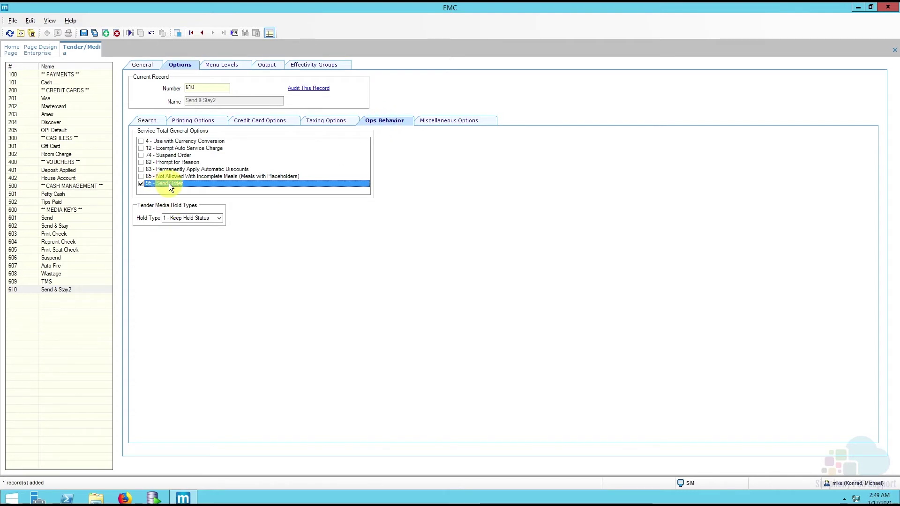
{"action": "mouse_move", "coordinate": [169, 184]}
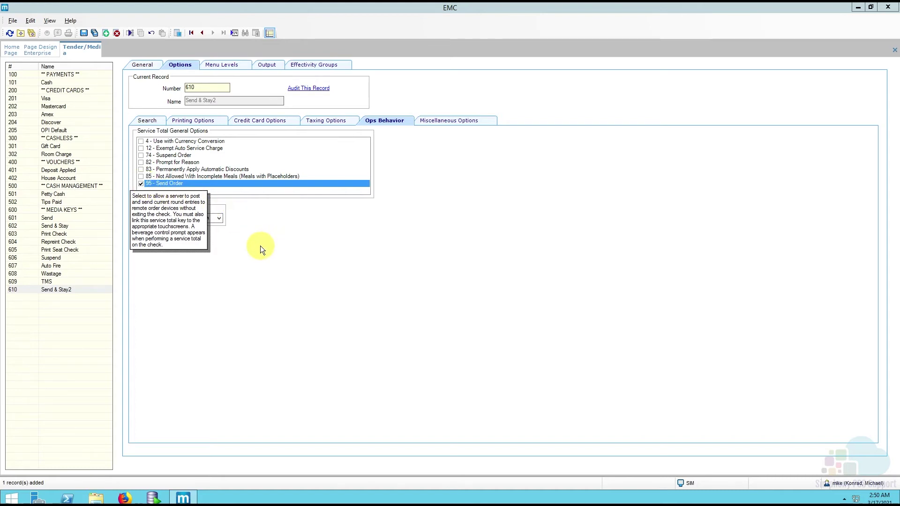
{"action": "left_click", "coordinate": [83, 34]}
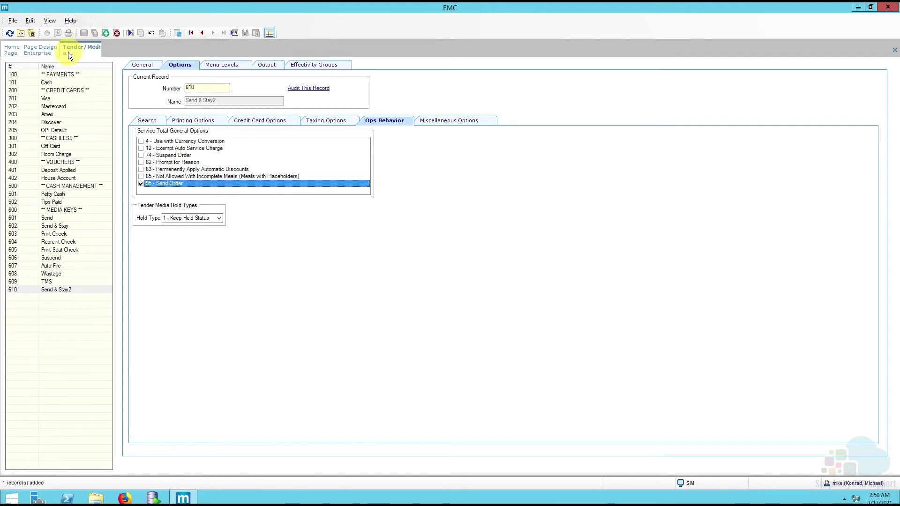
- Open the Transactions page design with a 16:9 aspect ratio
{"action": "left_click", "coordinate": [46, 49]}
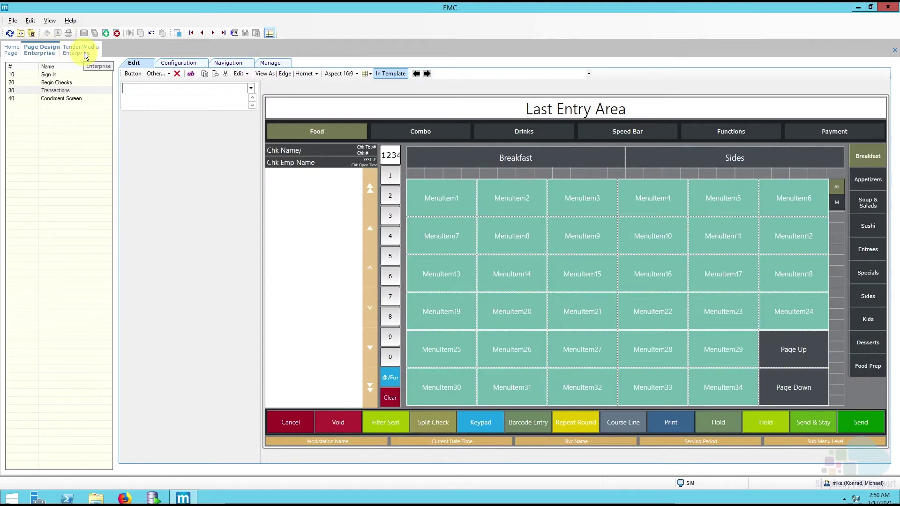
{"action": "right_click", "coordinate": [42, 50]}
{"action": "left_click", "coordinate": [56, 56]}
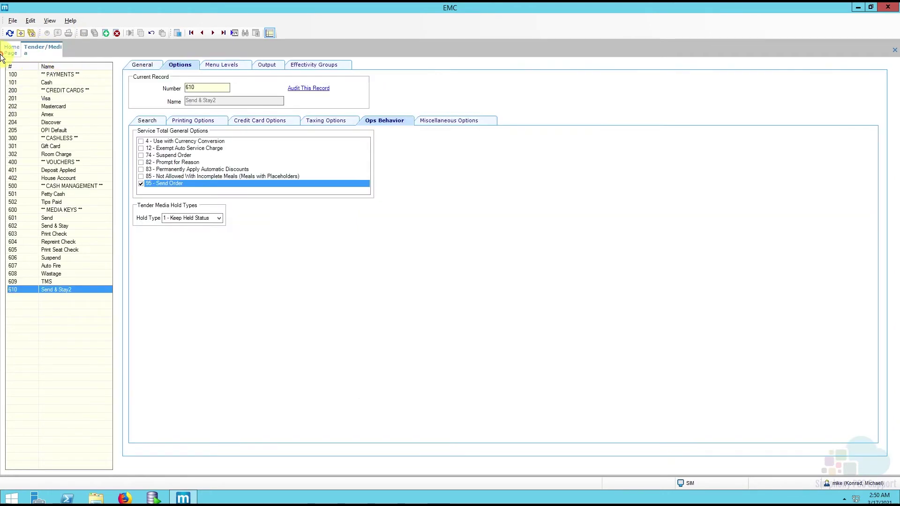
{"action": "left_click", "coordinate": [15, 48]}
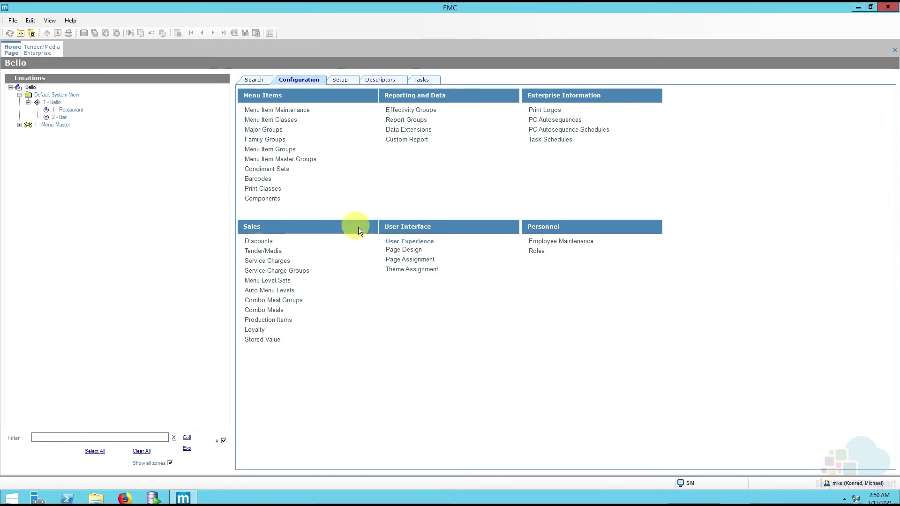
{"action": "left_click", "coordinate": [405, 250]}
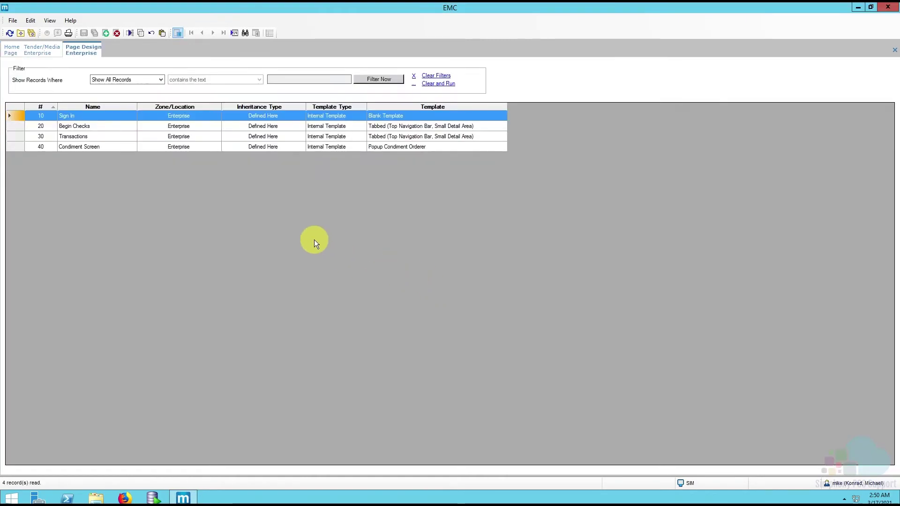
{"action": "double_click", "coordinate": [16, 136]}
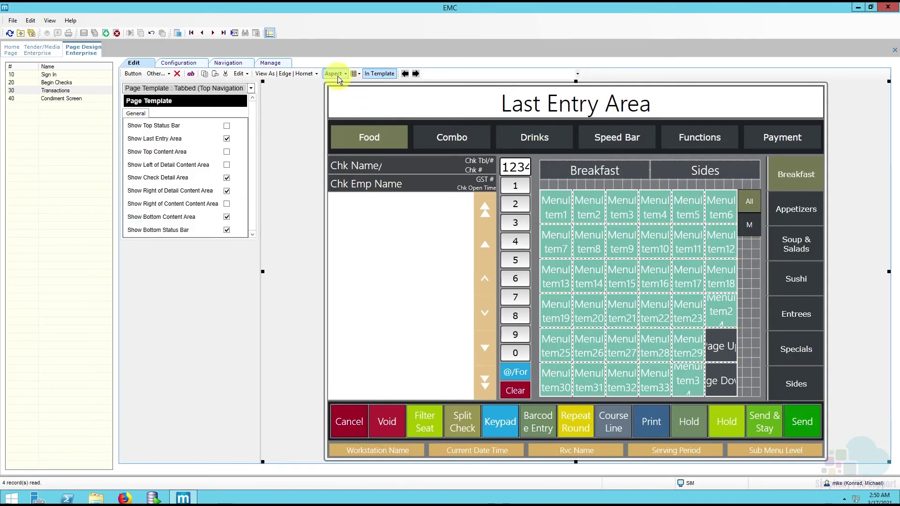
{"action": "left_click", "coordinate": [335, 74]}
{"action": "left_click", "coordinate": [351, 104]}
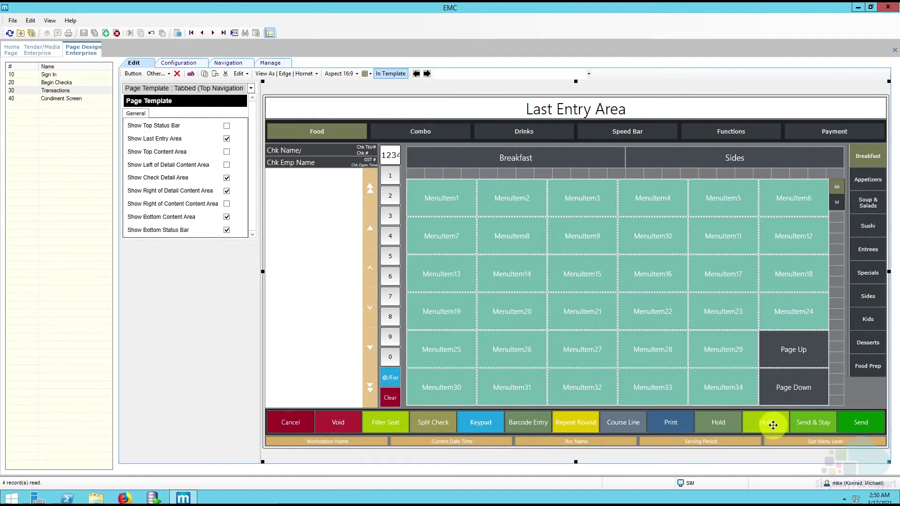
- Copy the Send button, delete Send & Stay, and place the Send copy in its slot
{"action": "left_click", "coordinate": [859, 422]}
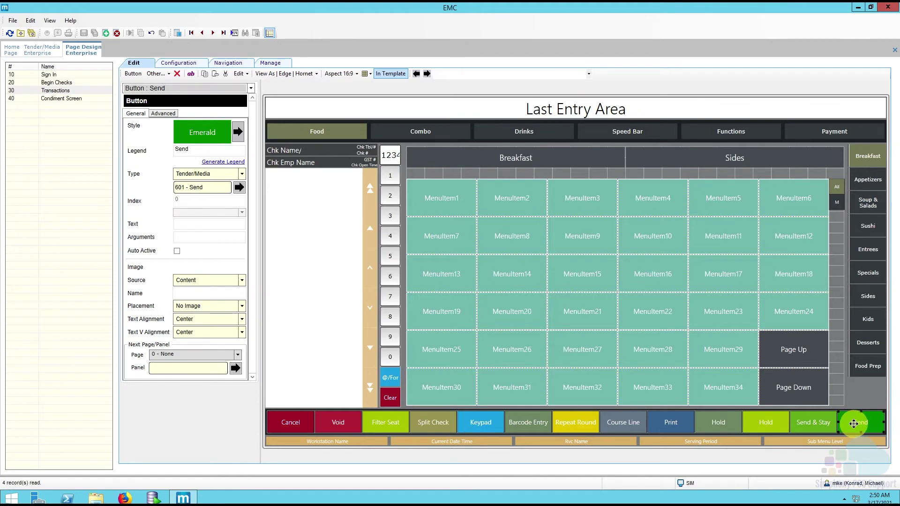
{"action": "right_click", "coordinate": [856, 423]}
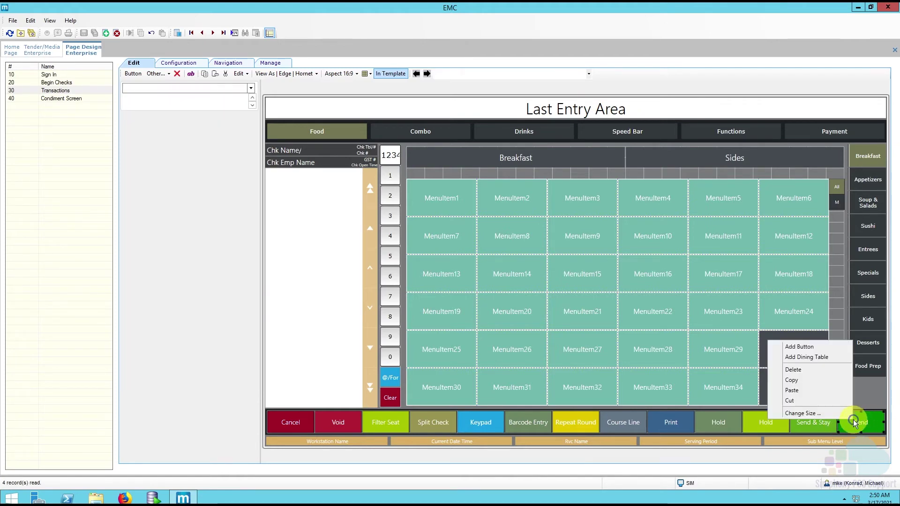
{"action": "left_click", "coordinate": [812, 381]}
{"action": "left_click", "coordinate": [803, 423]}
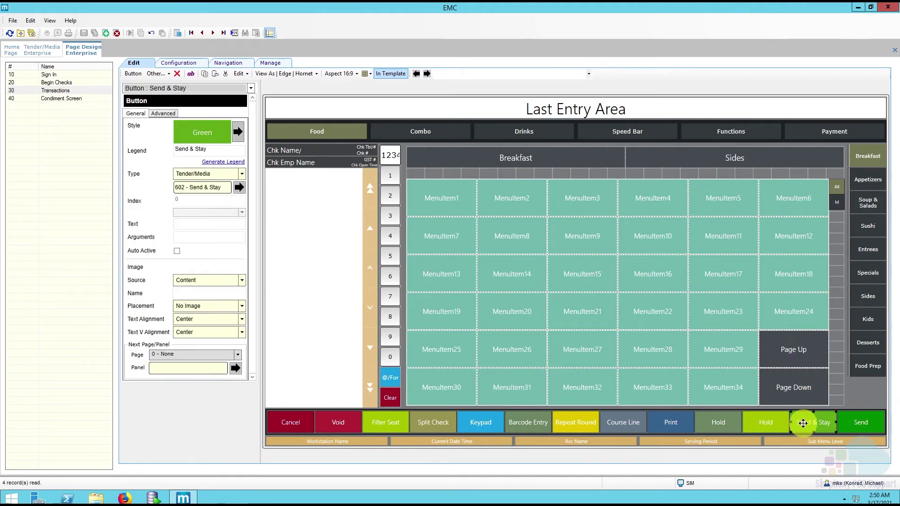
{"action": "right_click", "coordinate": [804, 423]}
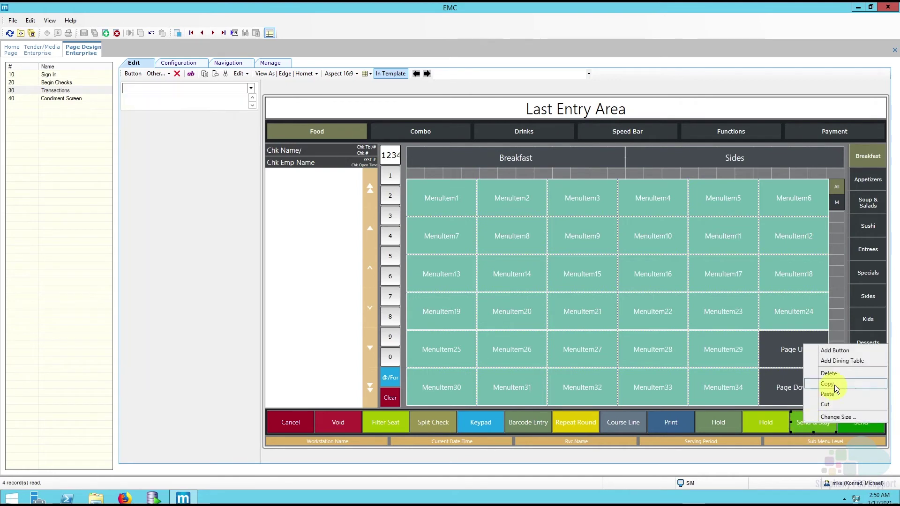
{"action": "left_click", "coordinate": [845, 396]}
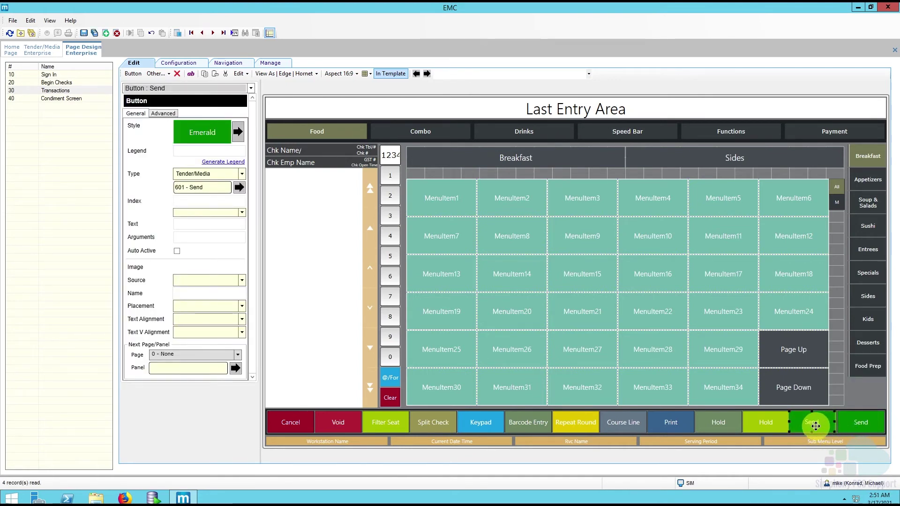
{"action": "key", "text": "ctrl+z"}
{"action": "left_click", "coordinate": [812, 427]}
{"action": "key", "text": "Delete"}
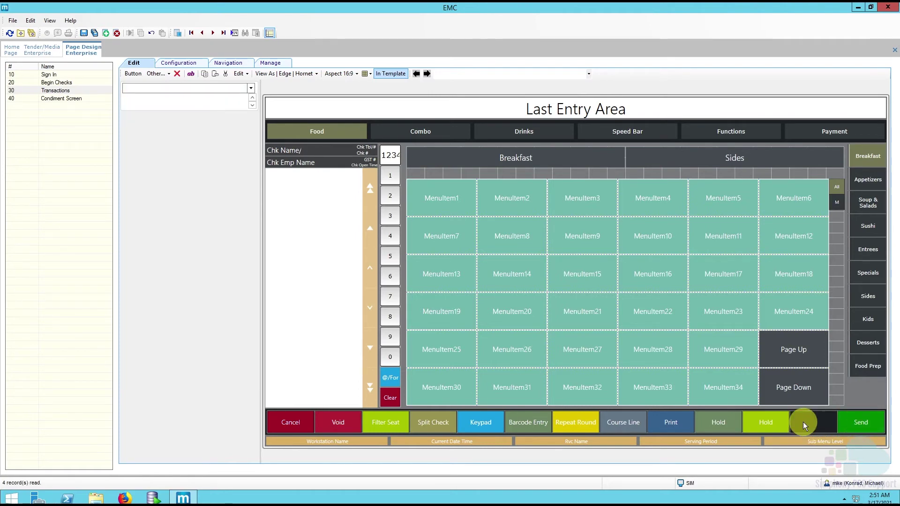
{"action": "left_click_drag", "start_coordinate": [854, 422], "coordinate": [767, 422]}
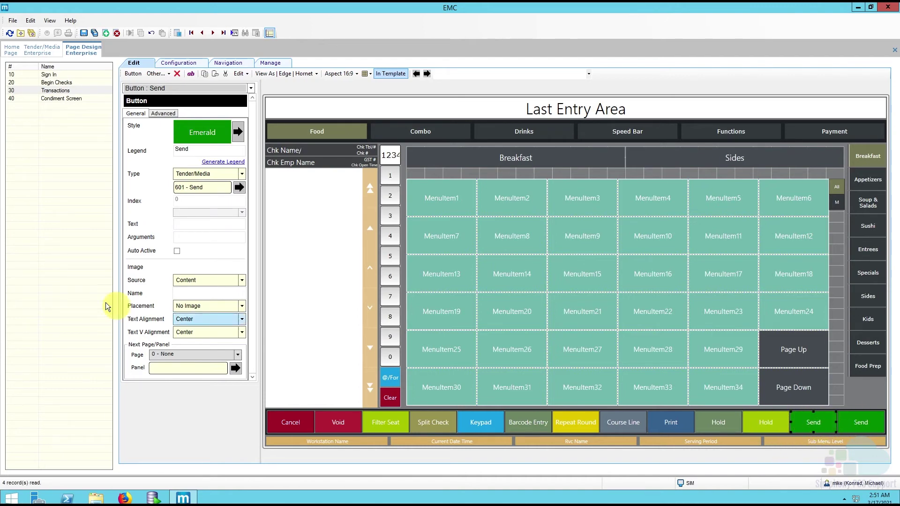
- Make the copied key green and link it to tender 610 Send & Stay2
{"action": "left_click", "coordinate": [239, 134]}
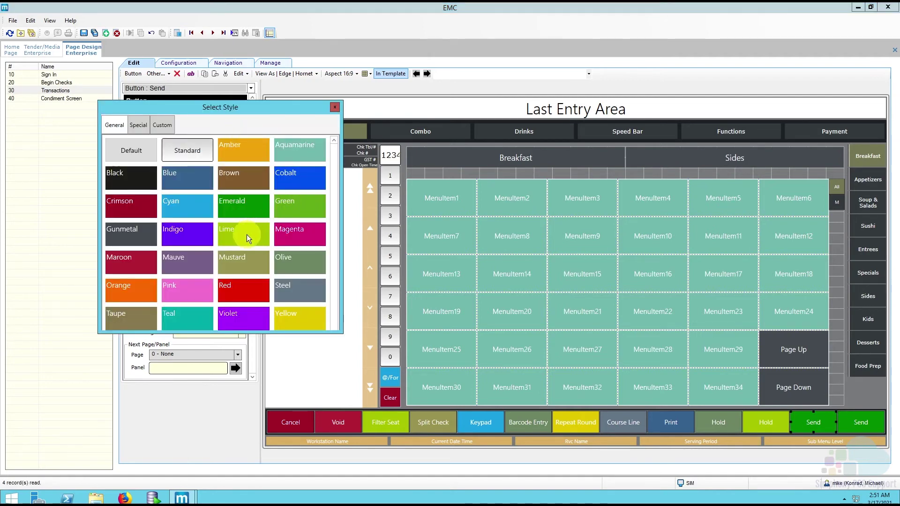
{"action": "left_click", "coordinate": [284, 208]}
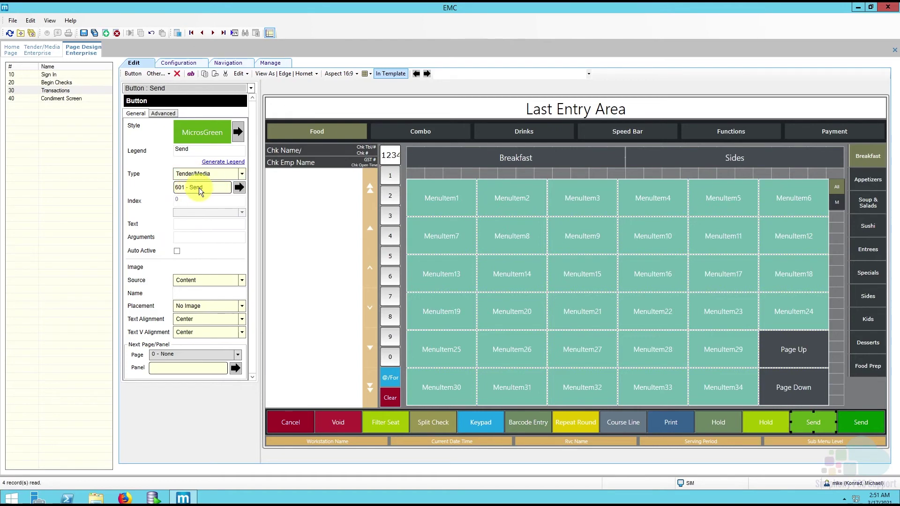
{"action": "left_click", "coordinate": [240, 188]}
{"action": "left_click", "coordinate": [419, 300]}
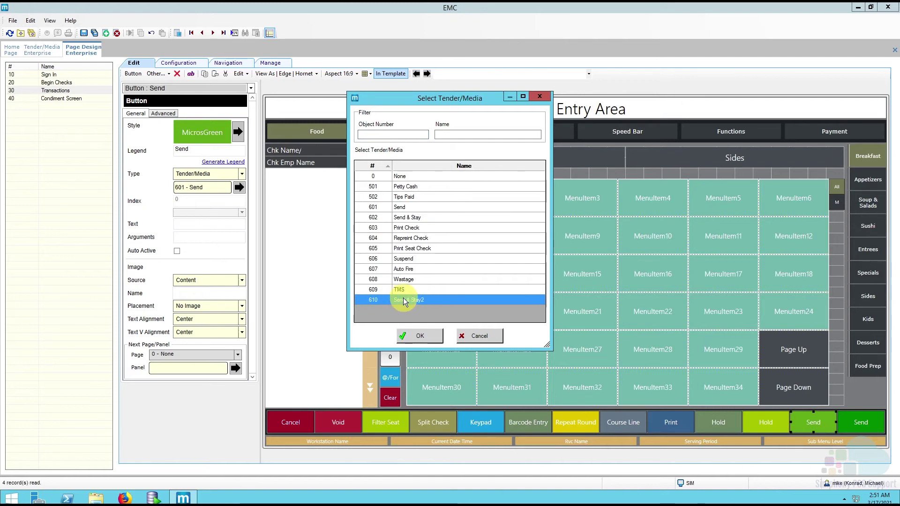
{"action": "left_click", "coordinate": [422, 337]}
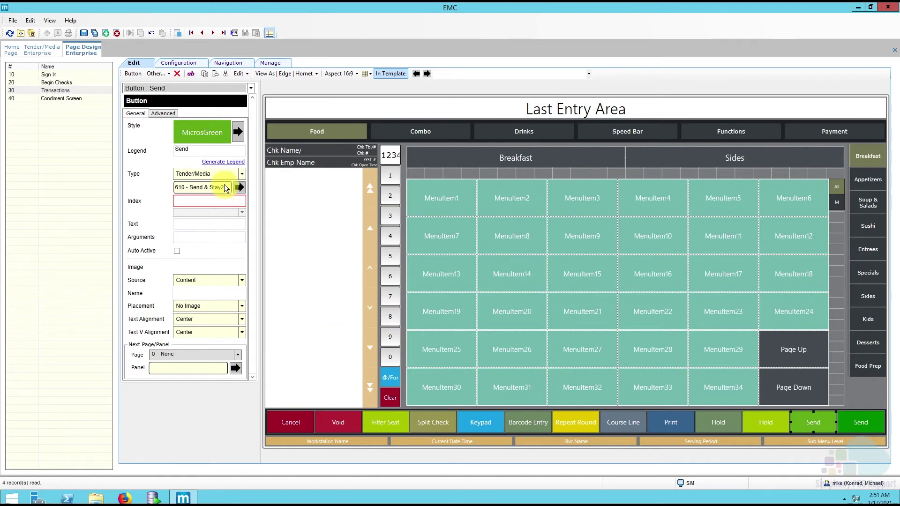
- Generate the key's legend, trim it to 'Send & Stay', and save the page
{"action": "left_click", "coordinate": [228, 163]}
{"action": "left_click", "coordinate": [224, 149]}
{"action": "key", "text": "BackSpace"}
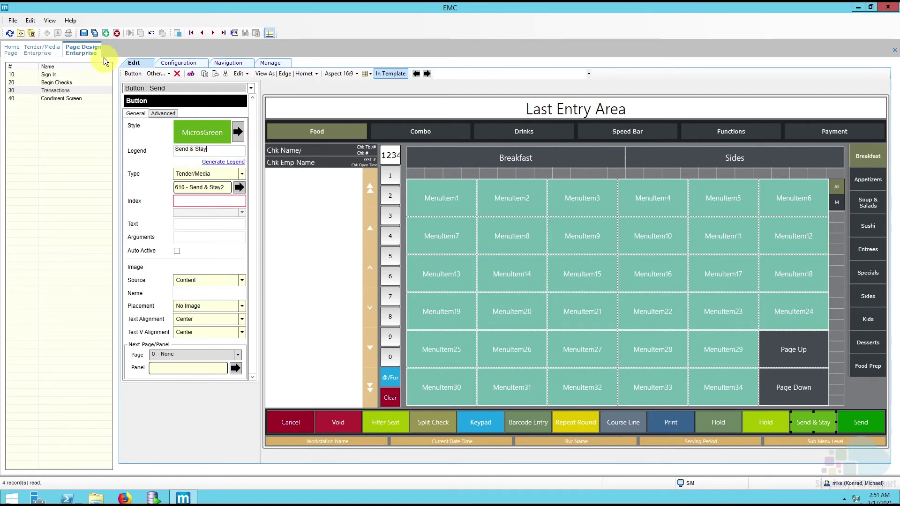
{"action": "left_click", "coordinate": [84, 33]}
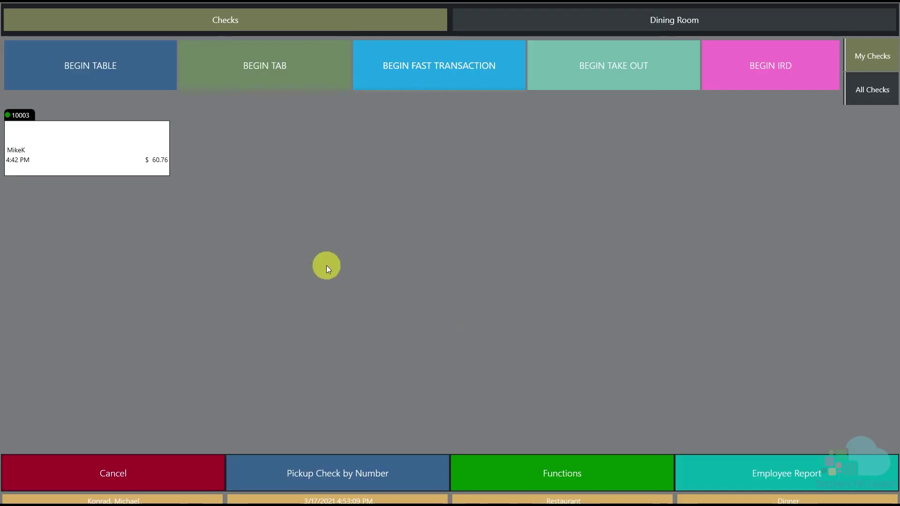
- Pick up the open check on the workstation and show its Functions keys
{"action": "left_click", "coordinate": [109, 157]}
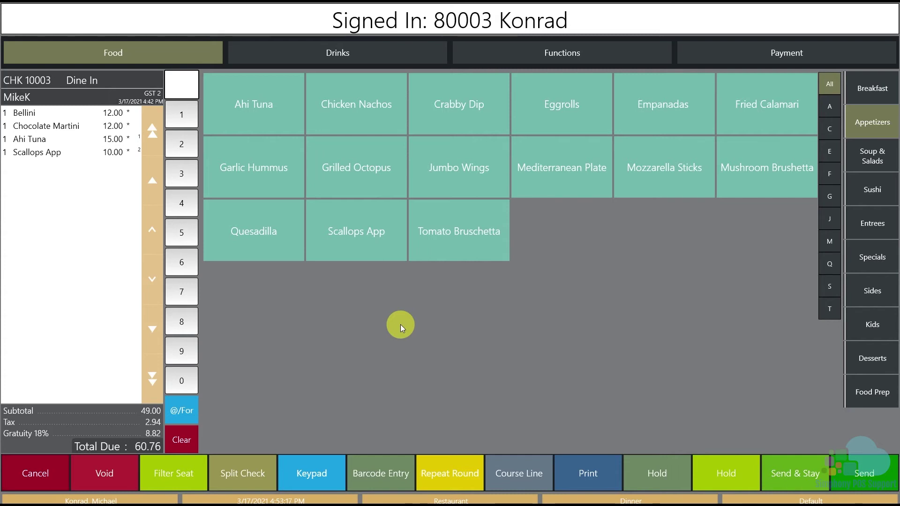
{"action": "left_click", "coordinate": [574, 52]}
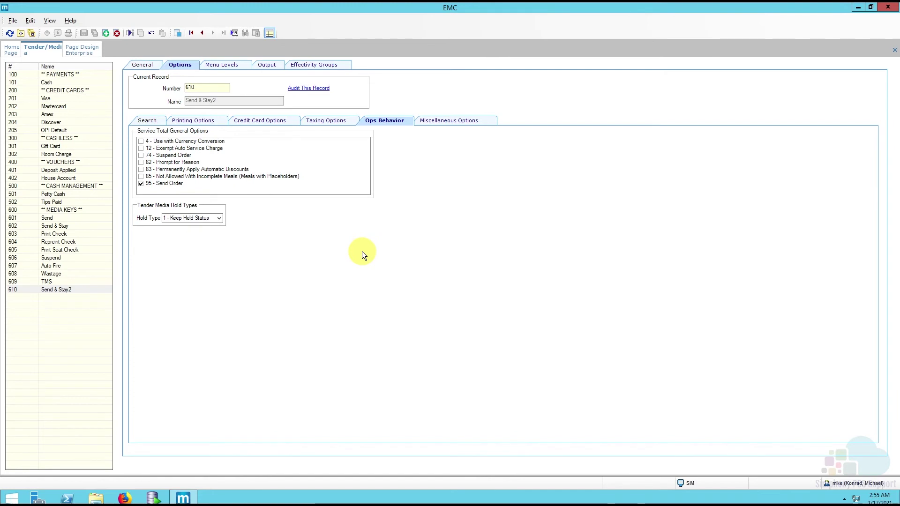
- Open 603 Print Check and review its General and Options sub-tabs, Printing through Miscellaneous
{"action": "left_click", "coordinate": [76, 235]}
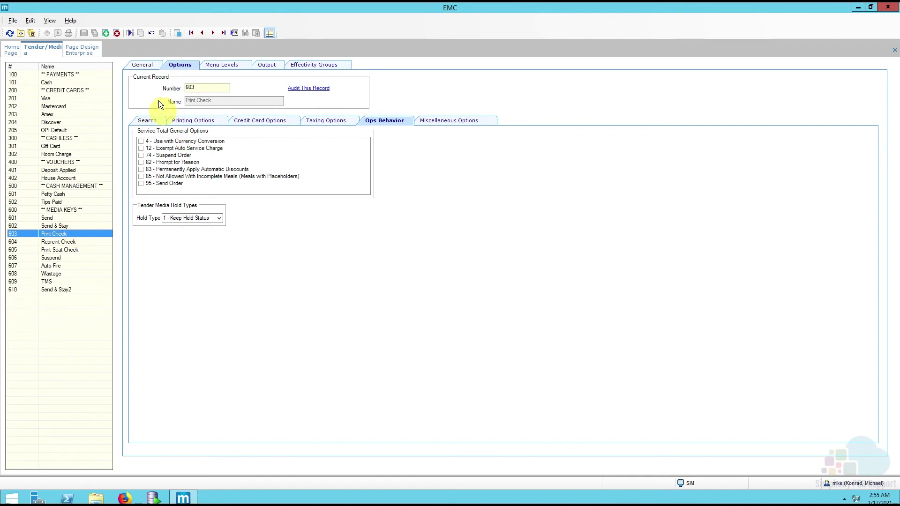
{"action": "left_click", "coordinate": [146, 65]}
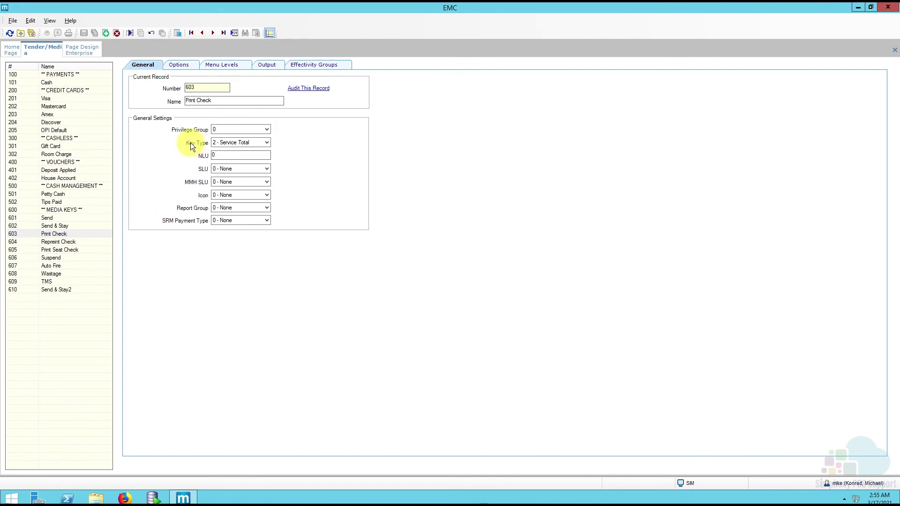
{"action": "left_click", "coordinate": [180, 65]}
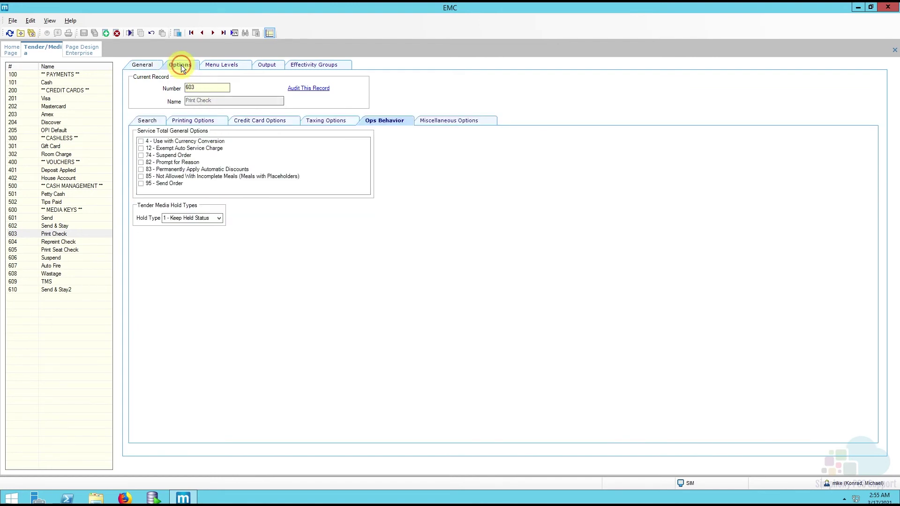
{"action": "left_click", "coordinate": [193, 120]}
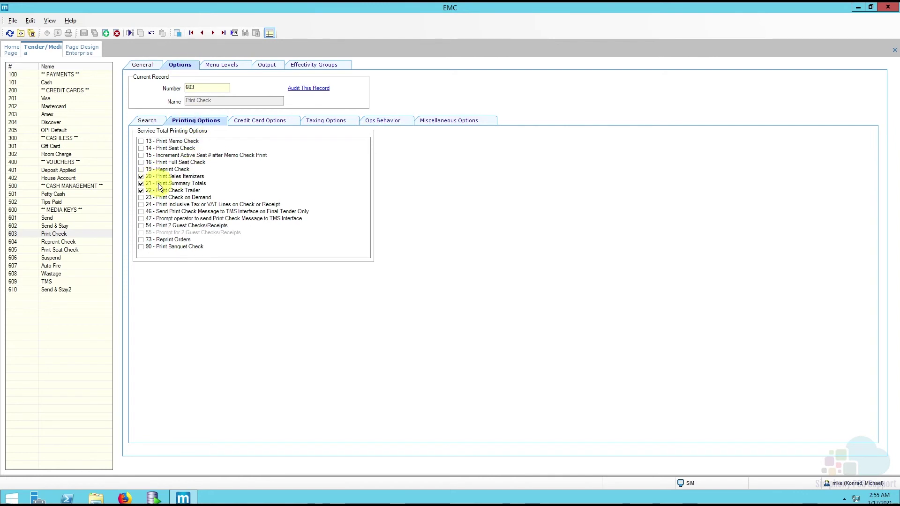
{"action": "left_click", "coordinate": [272, 123]}
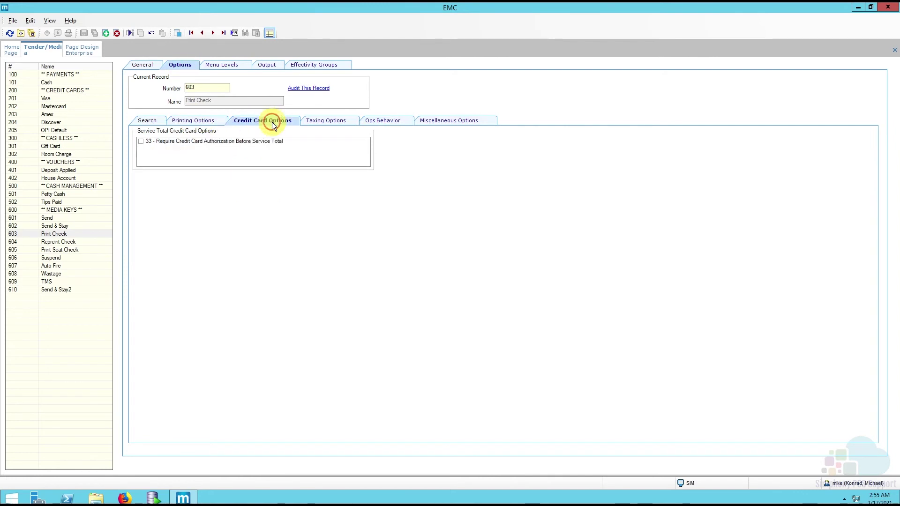
{"action": "left_click", "coordinate": [321, 120]}
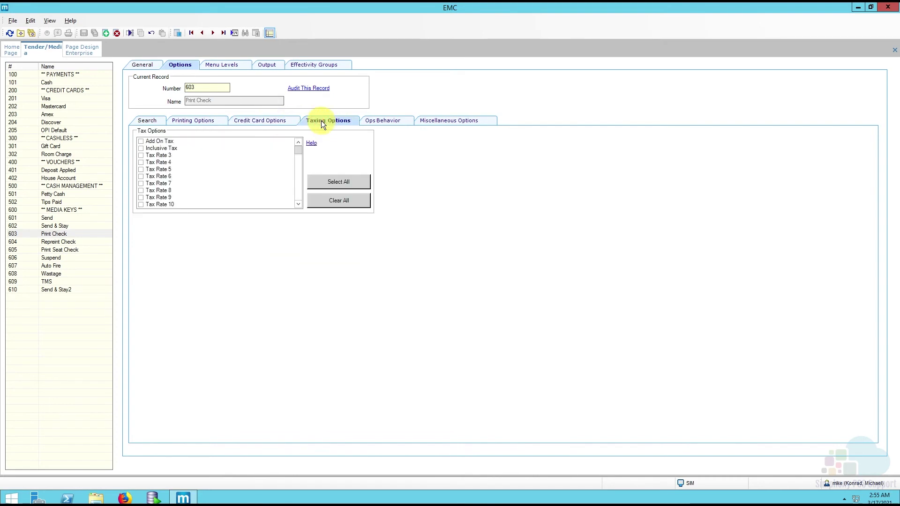
{"action": "left_click", "coordinate": [389, 121]}
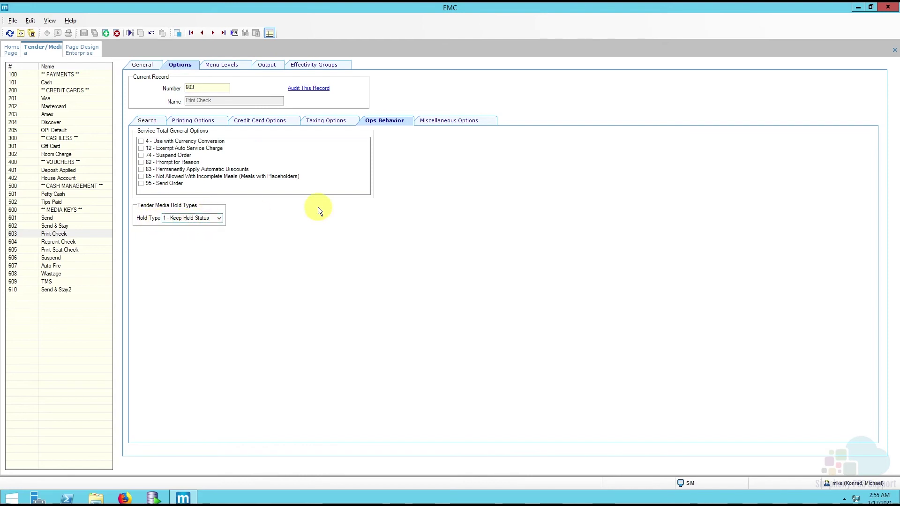
{"action": "left_click", "coordinate": [451, 120]}
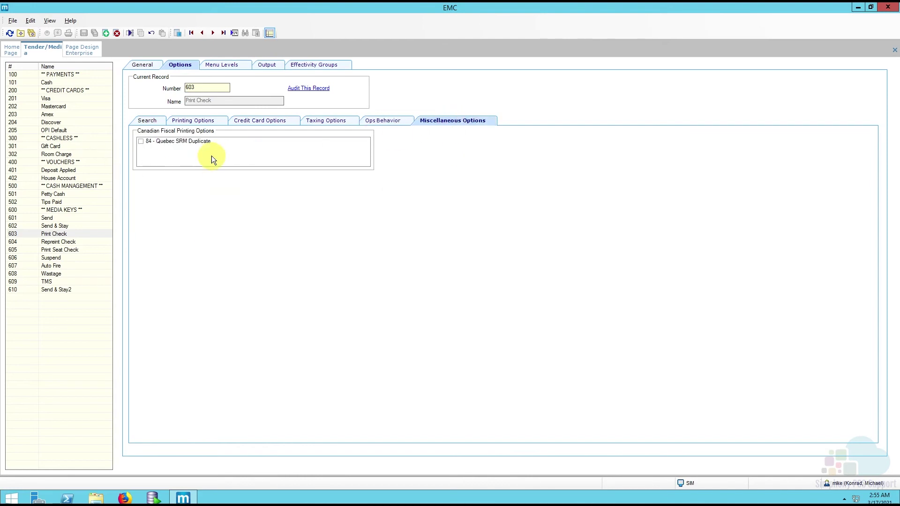
- Review the Menu Levels, Output and Effectivity Groups tabs, then return to Printing Options
{"action": "left_click", "coordinate": [230, 65]}
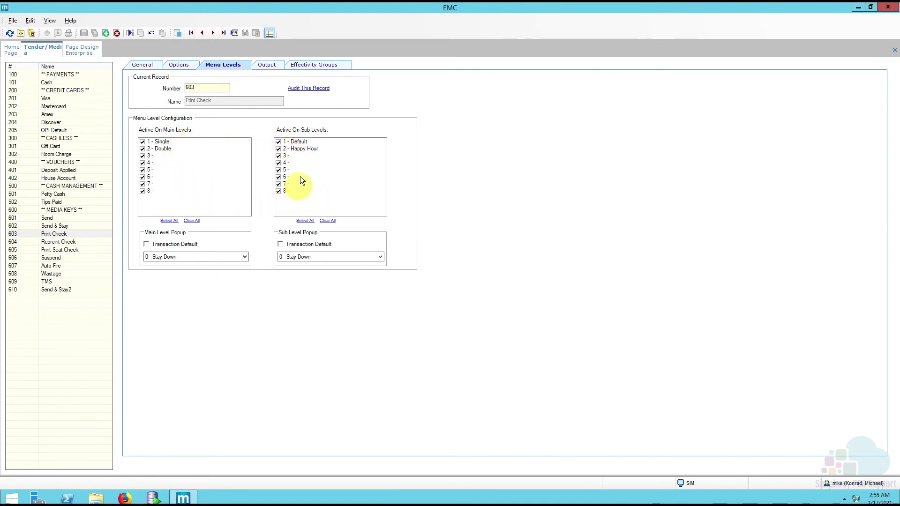
{"action": "left_click", "coordinate": [267, 68]}
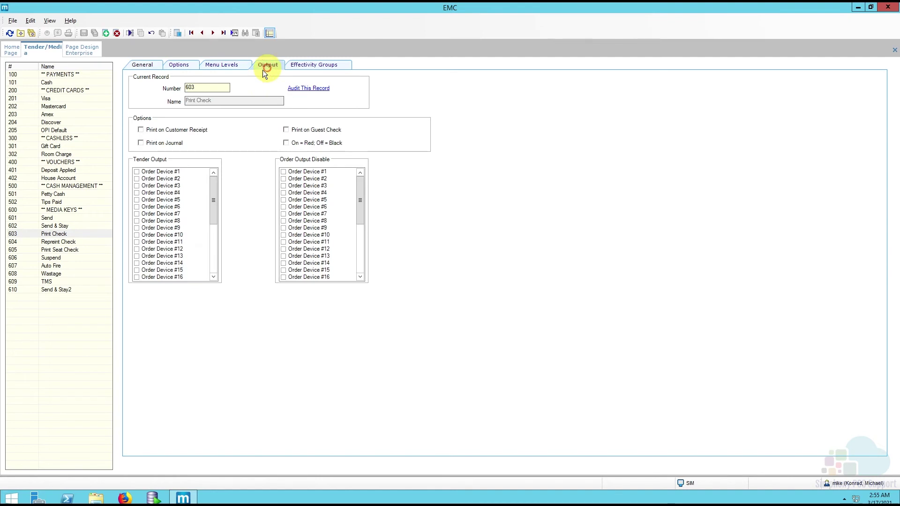
{"action": "left_click", "coordinate": [311, 65]}
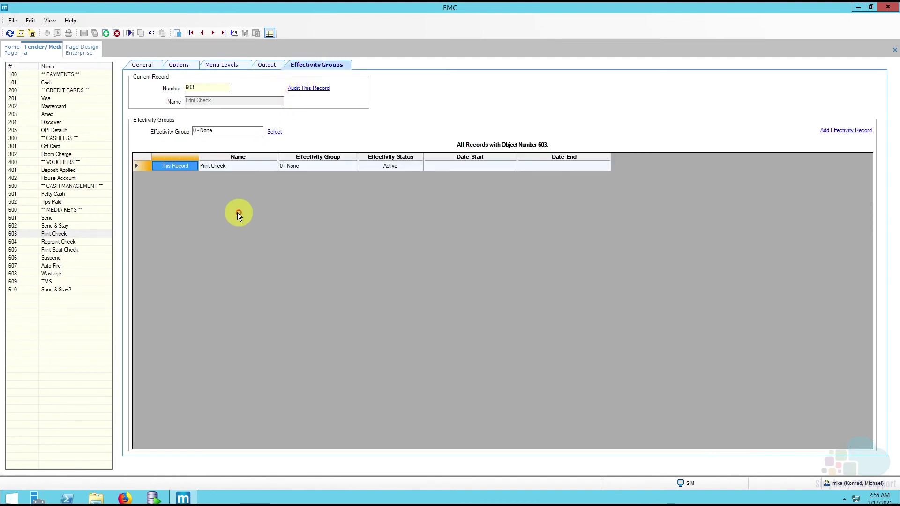
{"action": "left_click", "coordinate": [187, 68]}
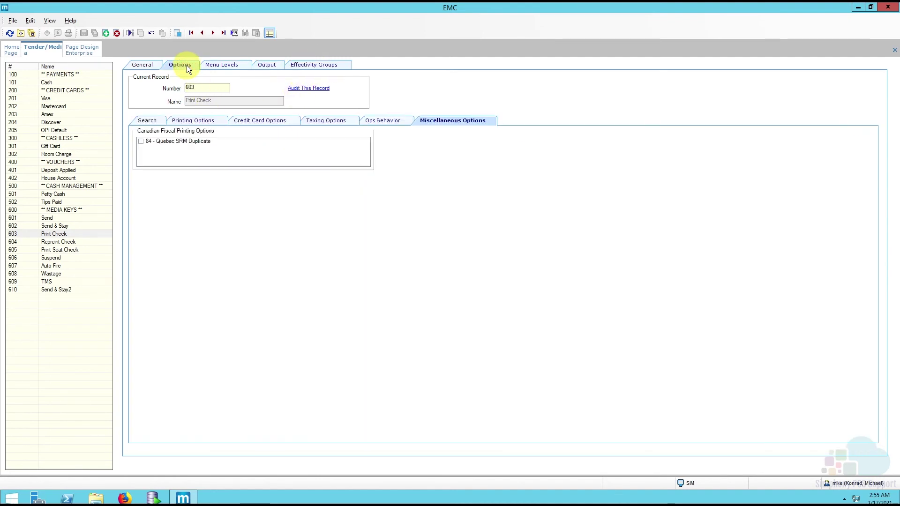
{"action": "left_click", "coordinate": [204, 121]}
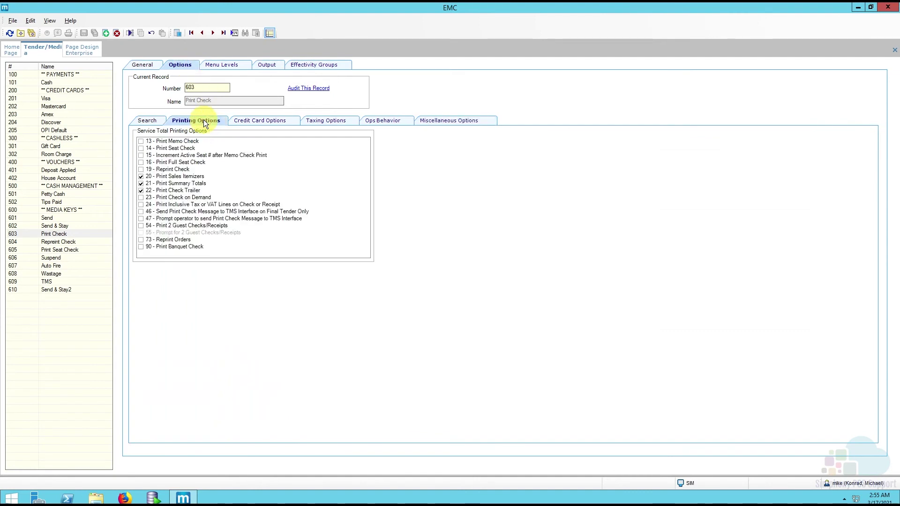
- Insert tender record 611 Print Seat Check2 using 603 Print Check as the template
{"action": "left_click", "coordinate": [83, 233]}
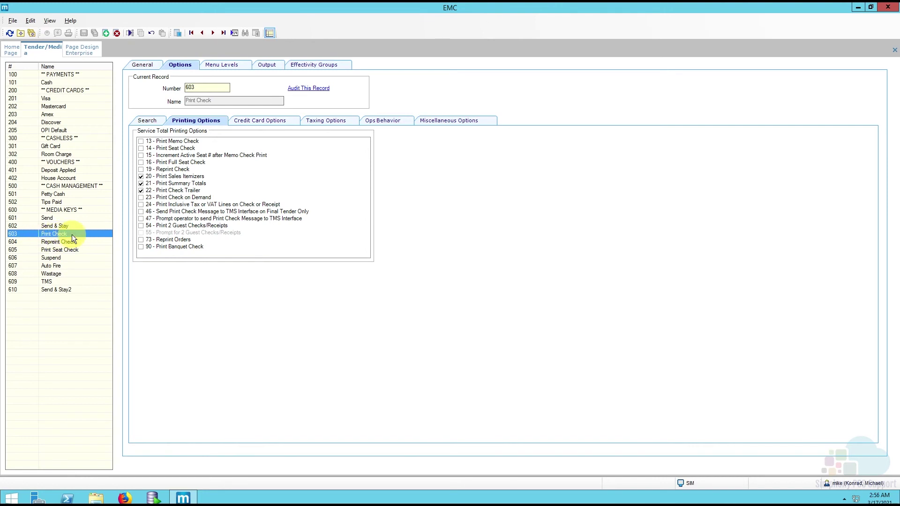
{"action": "left_click", "coordinate": [95, 33]}
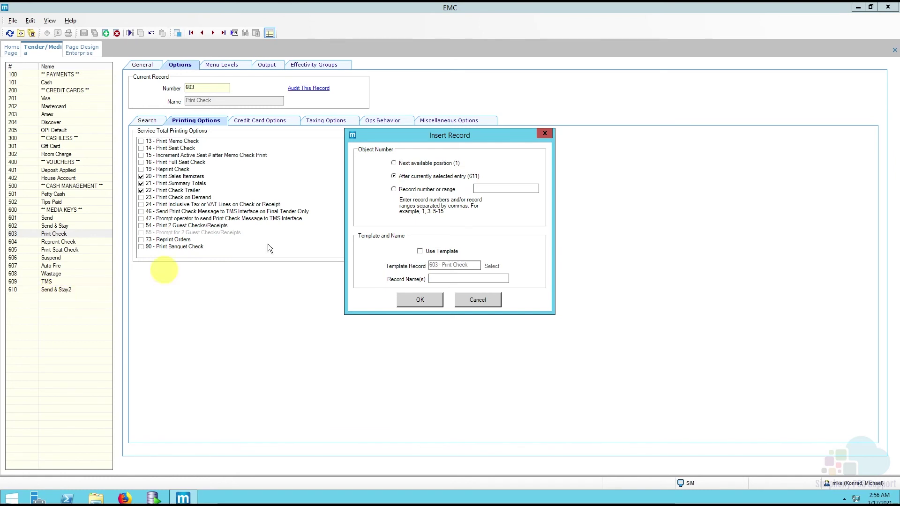
{"action": "left_click", "coordinate": [436, 252]}
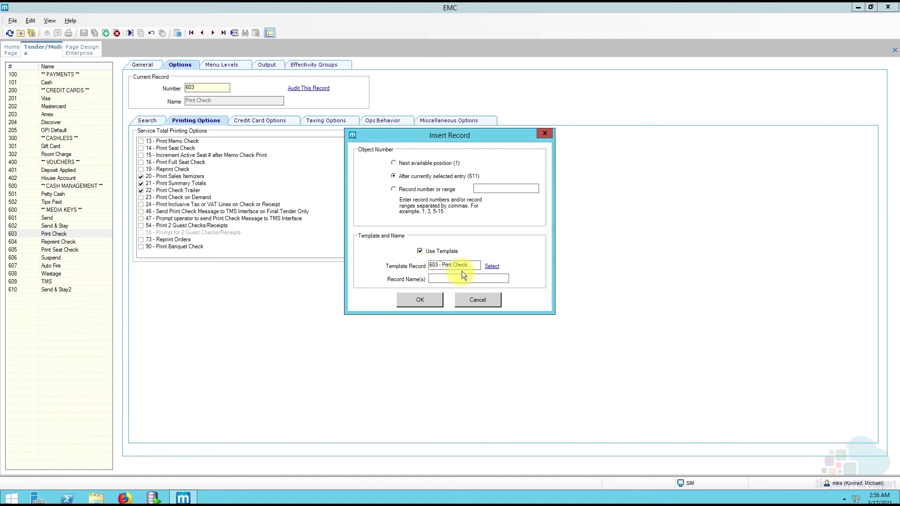
{"action": "left_click", "coordinate": [445, 279]}
{"action": "type", "text": "Prin"}
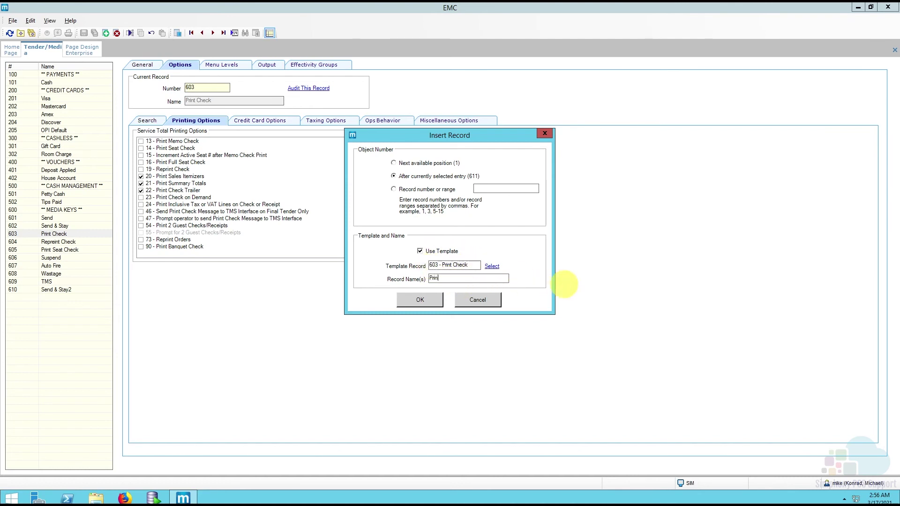
{"action": "type", "text": "t Seat Check2"}
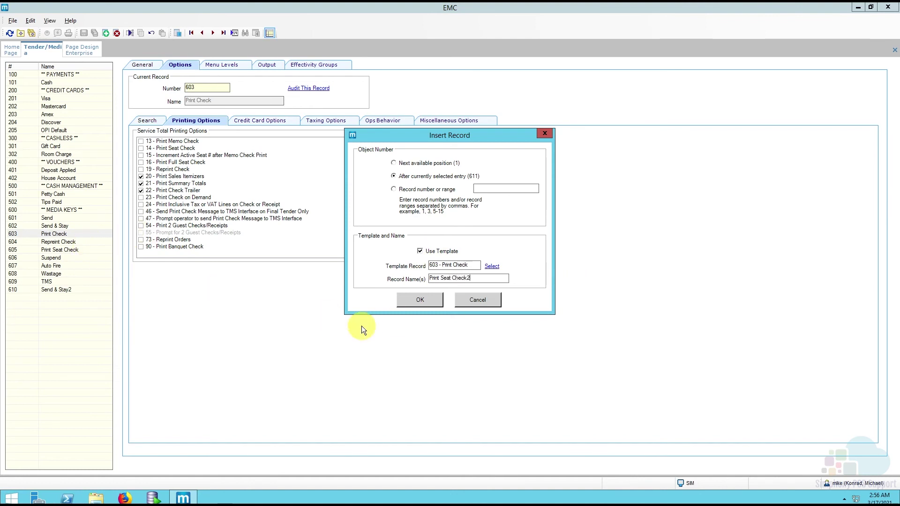
{"action": "left_click", "coordinate": [419, 301]}
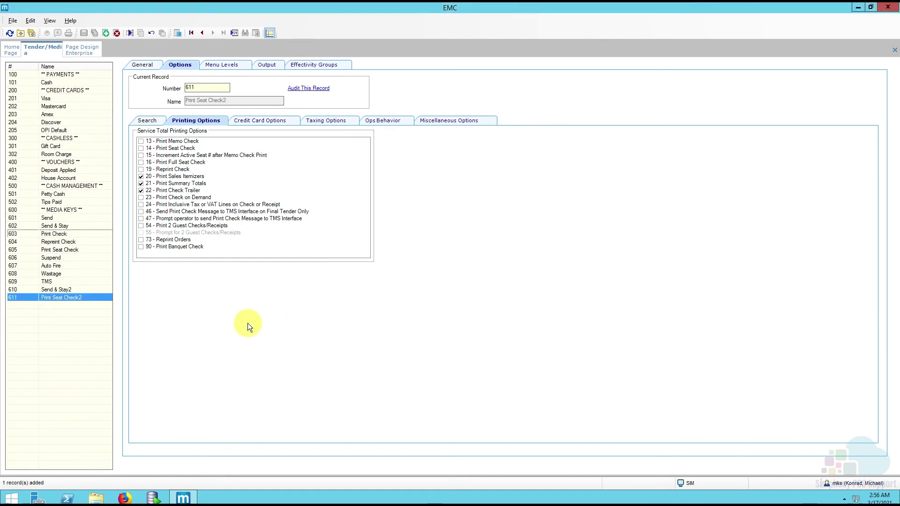
- Select record 611 Print Seat Check2 and enable printing option 14 - Print Seat Check
{"action": "left_click", "coordinate": [85, 299]}
{"action": "left_click", "coordinate": [161, 148]}
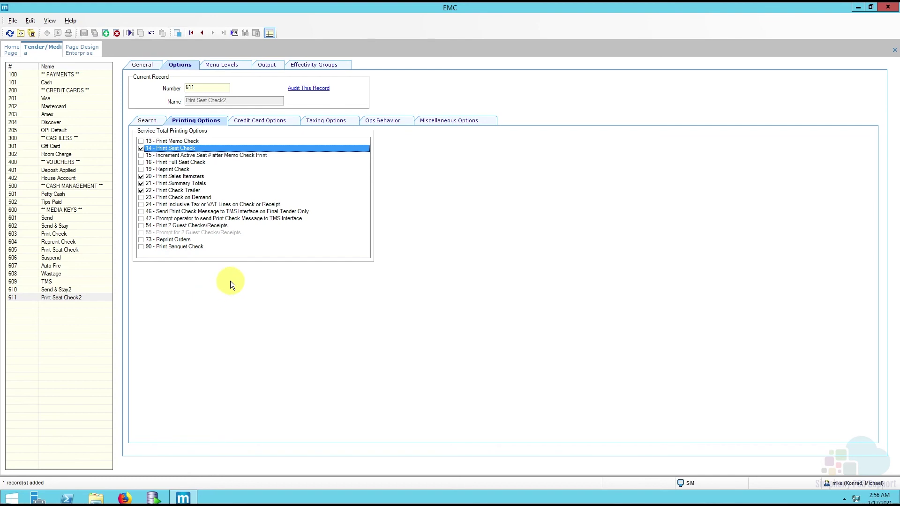
- Show the Transactions layout's Functions panel in Page Design and copy the Filter Seat button
{"action": "left_click", "coordinate": [83, 48]}
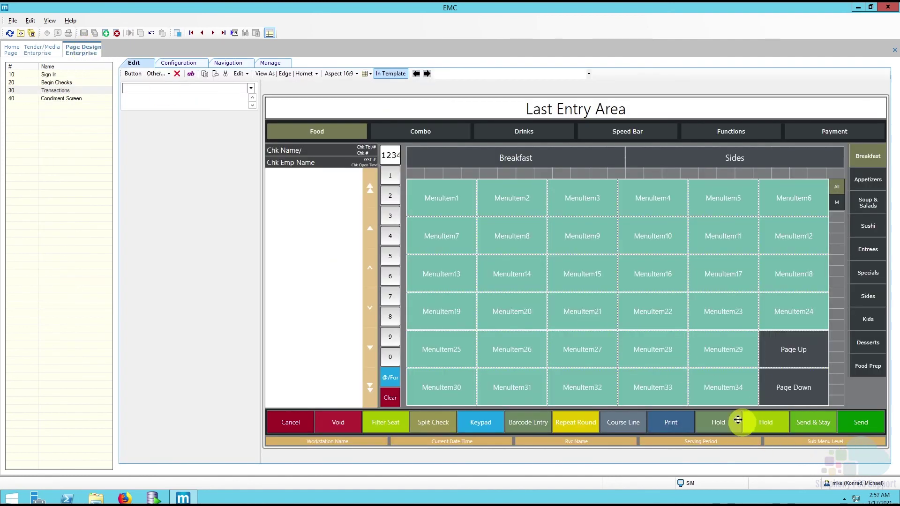
{"action": "left_click", "coordinate": [735, 134]}
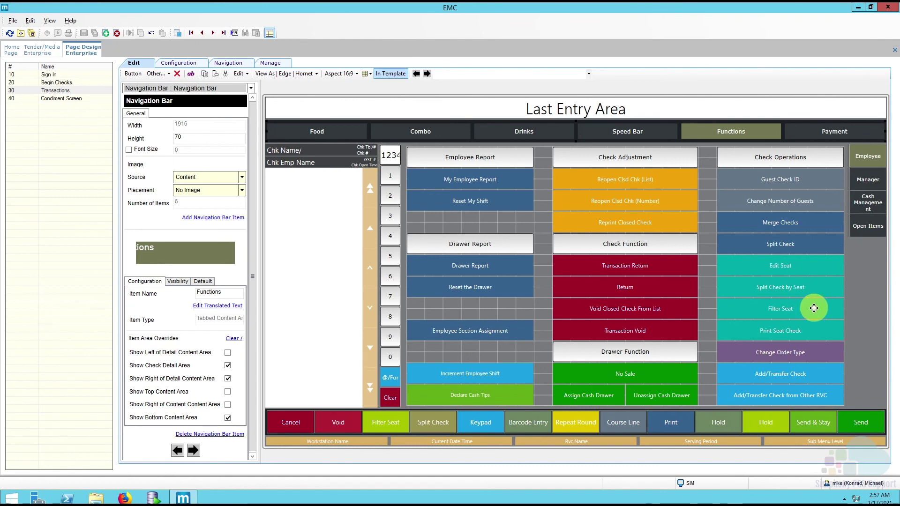
{"action": "left_click", "coordinate": [792, 309]}
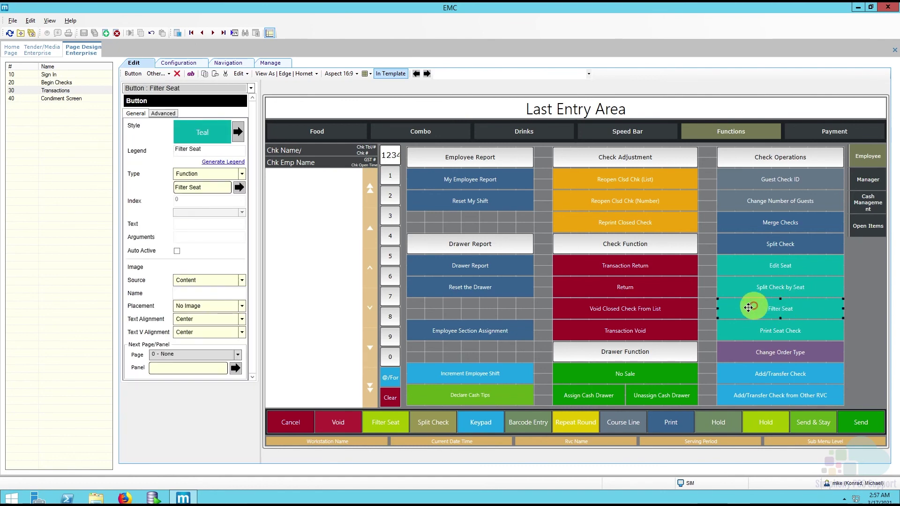
{"action": "right_click", "coordinate": [781, 308]}
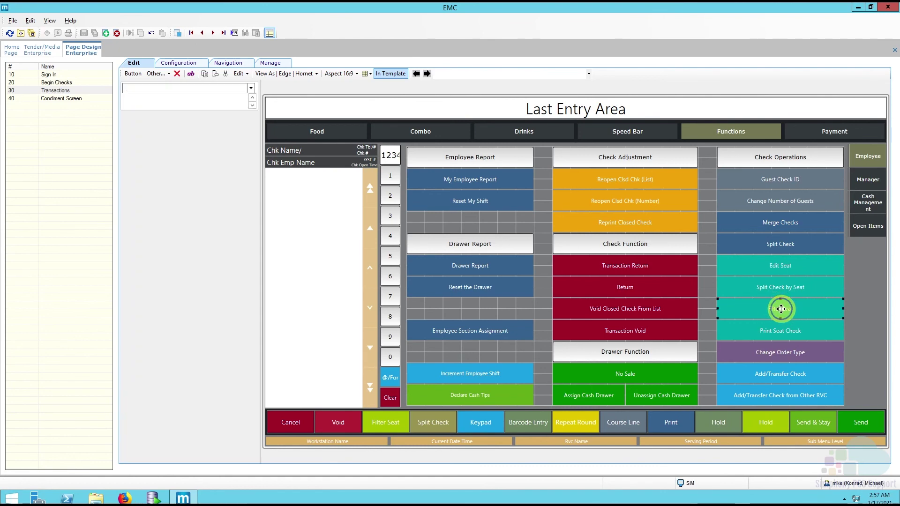
{"action": "left_click", "coordinate": [815, 354]}
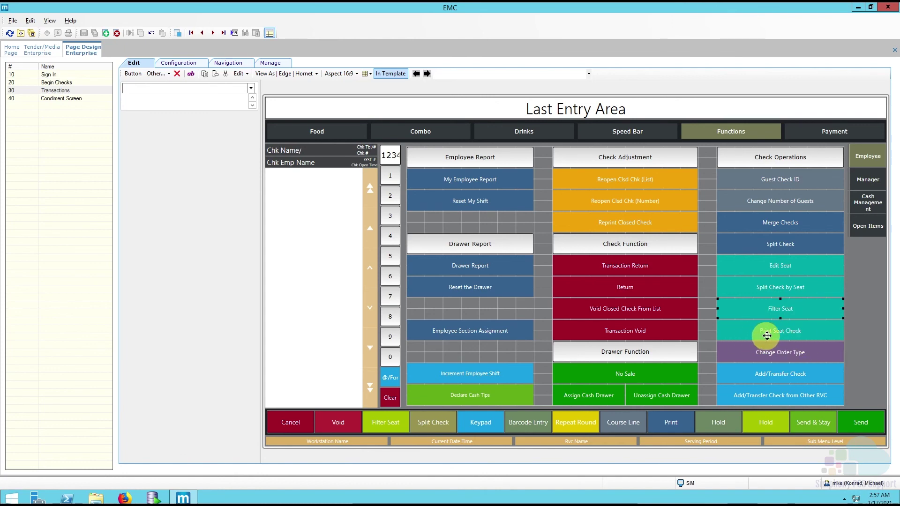
- Check that the Print Seat Check button is linked to tender 605 - Print Seat Check
{"action": "left_click", "coordinate": [752, 330]}
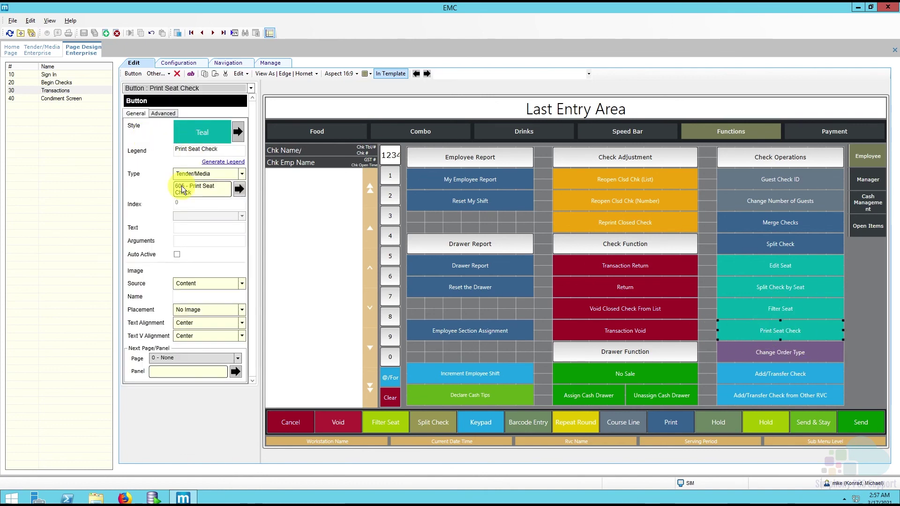
{"action": "left_click", "coordinate": [239, 189]}
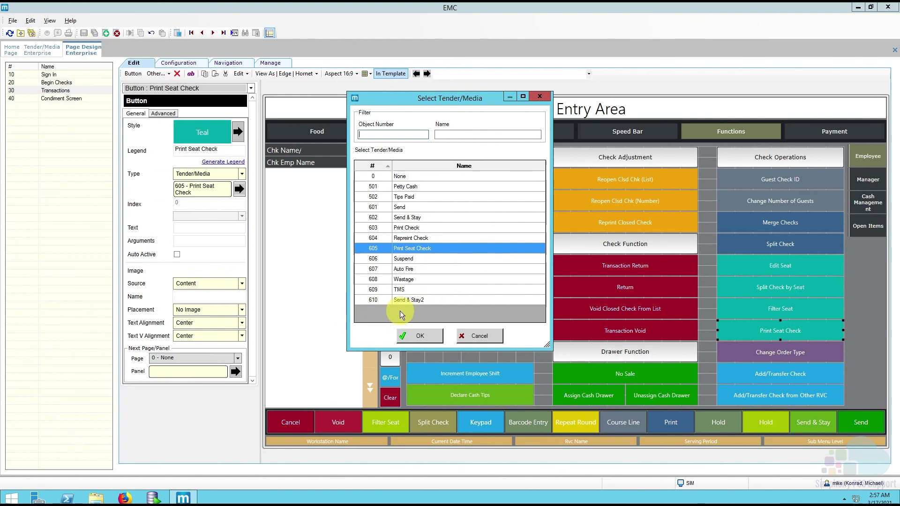
{"action": "left_click", "coordinate": [478, 337]}
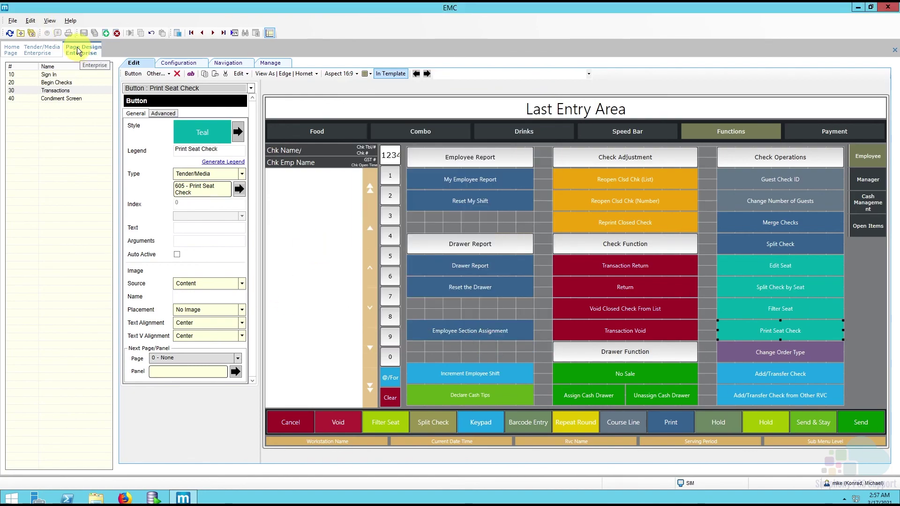